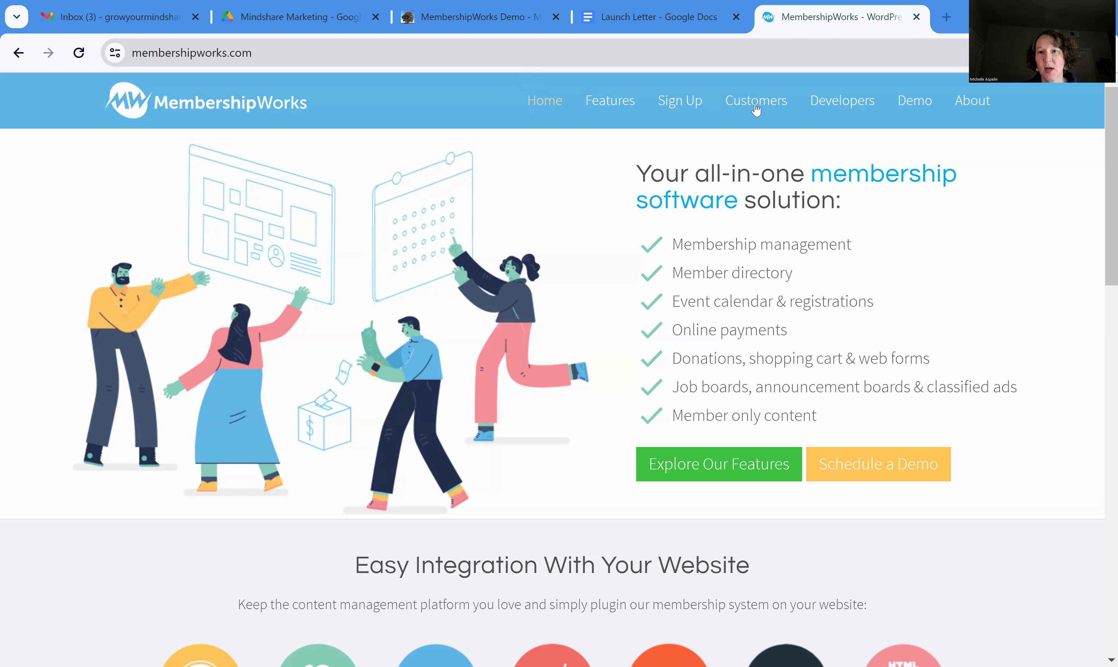
Go to the customer sign-in page and sign in to the organization's admin dashboard
mouse_move(756, 106)
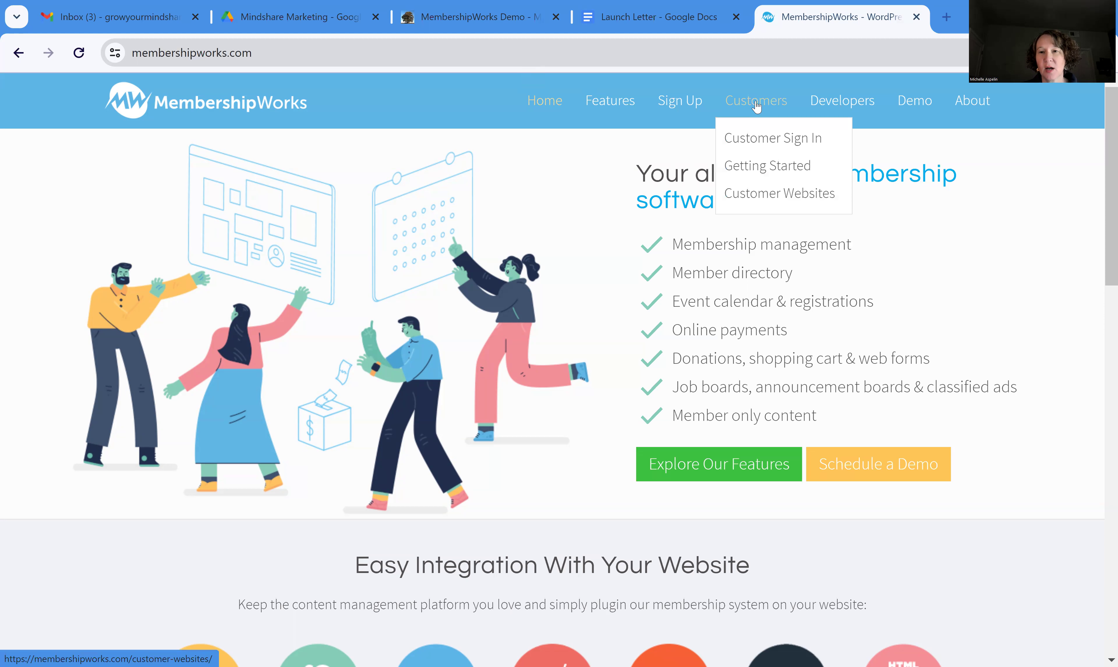
left_click(767, 144)
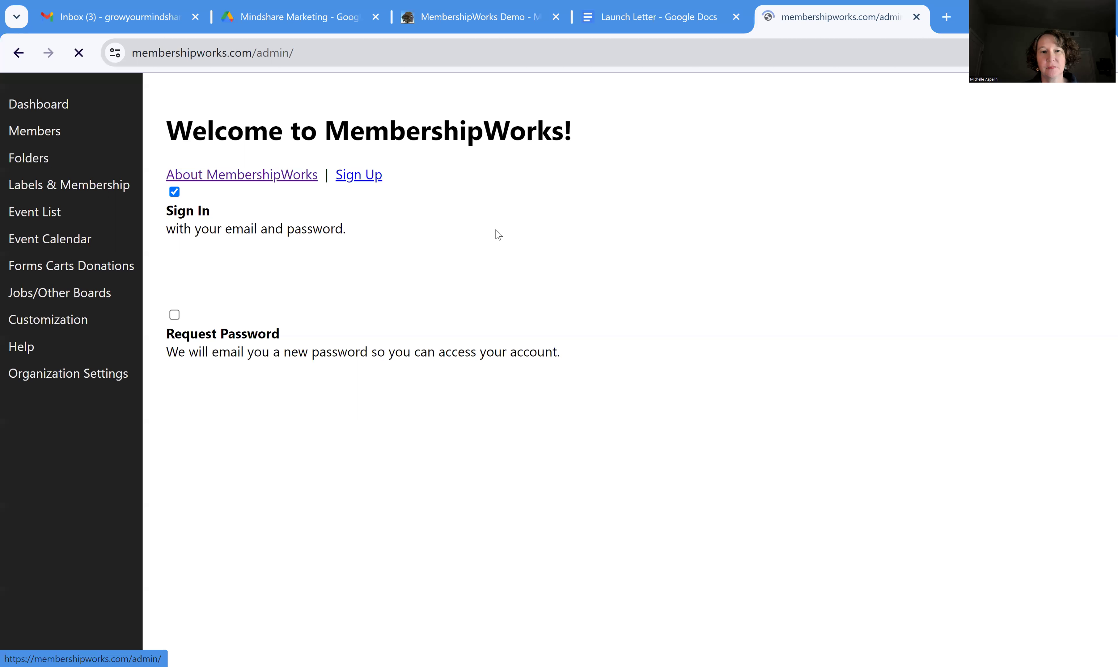
left_click(289, 265)
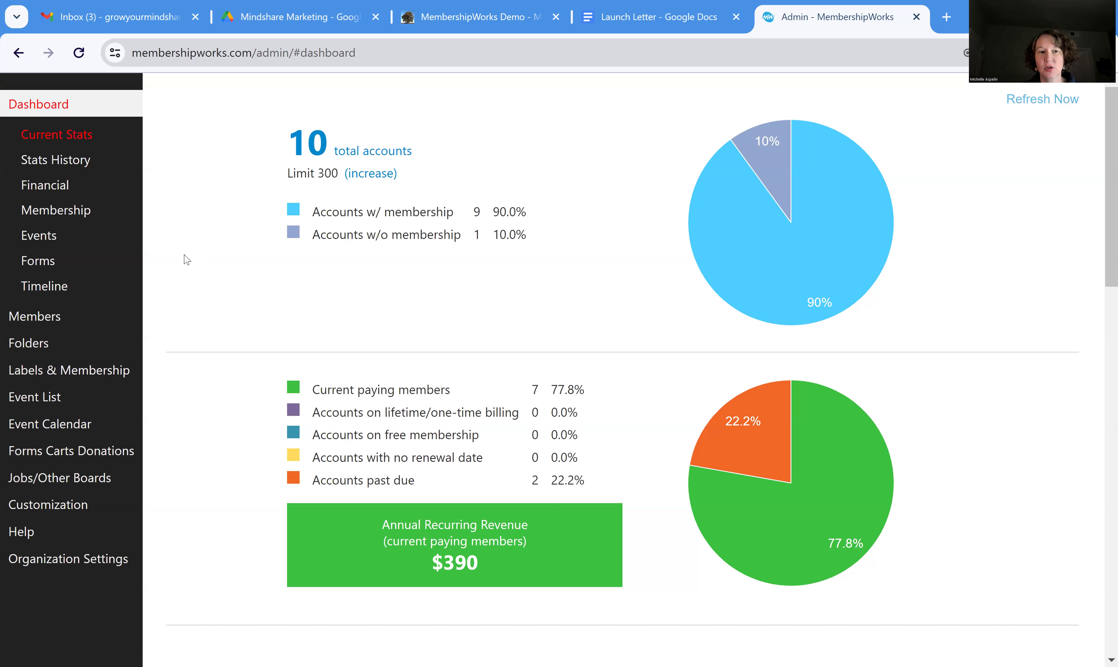
Start an email to all accounts in the Members folder and include all contacts under each primary account
left_click(69, 325)
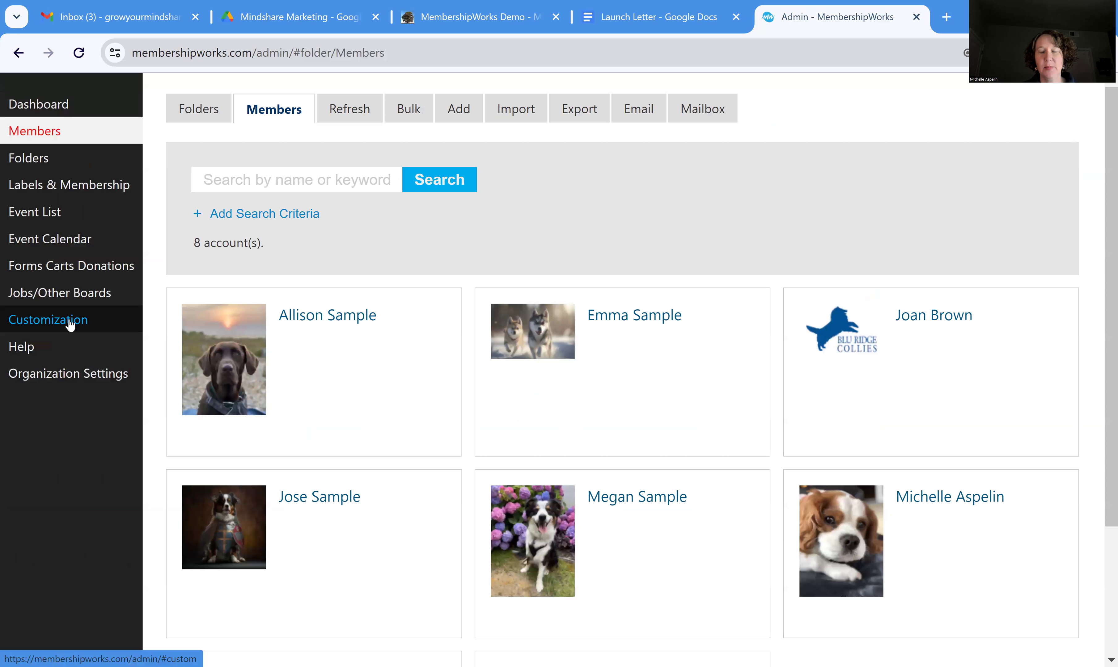
left_click(646, 118)
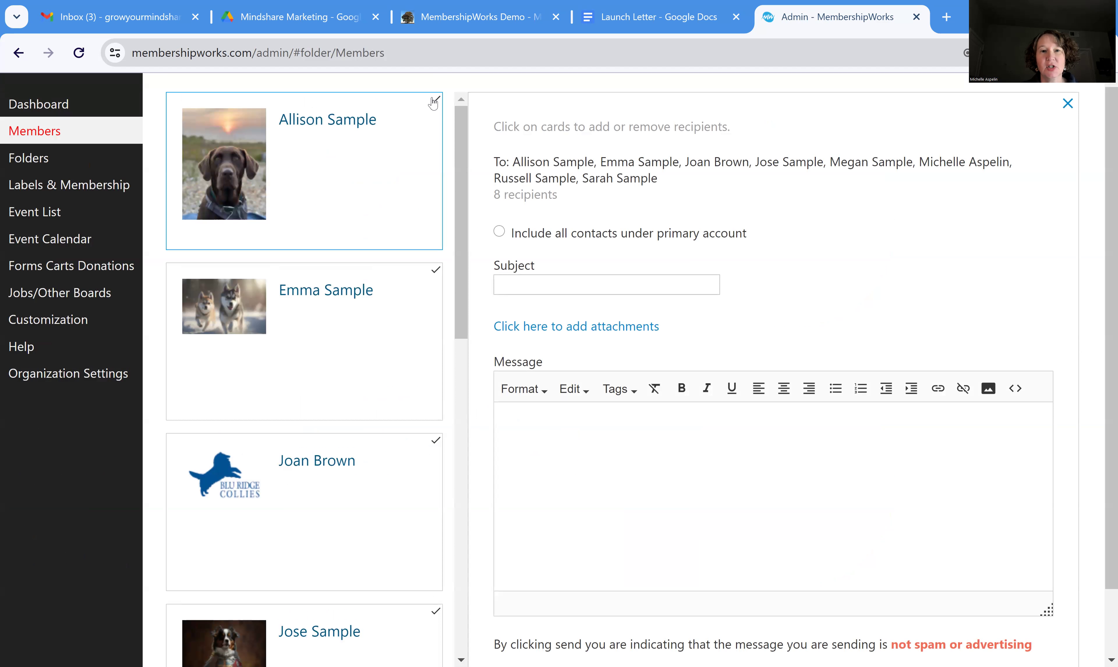
scroll(356, 431, "down", 4)
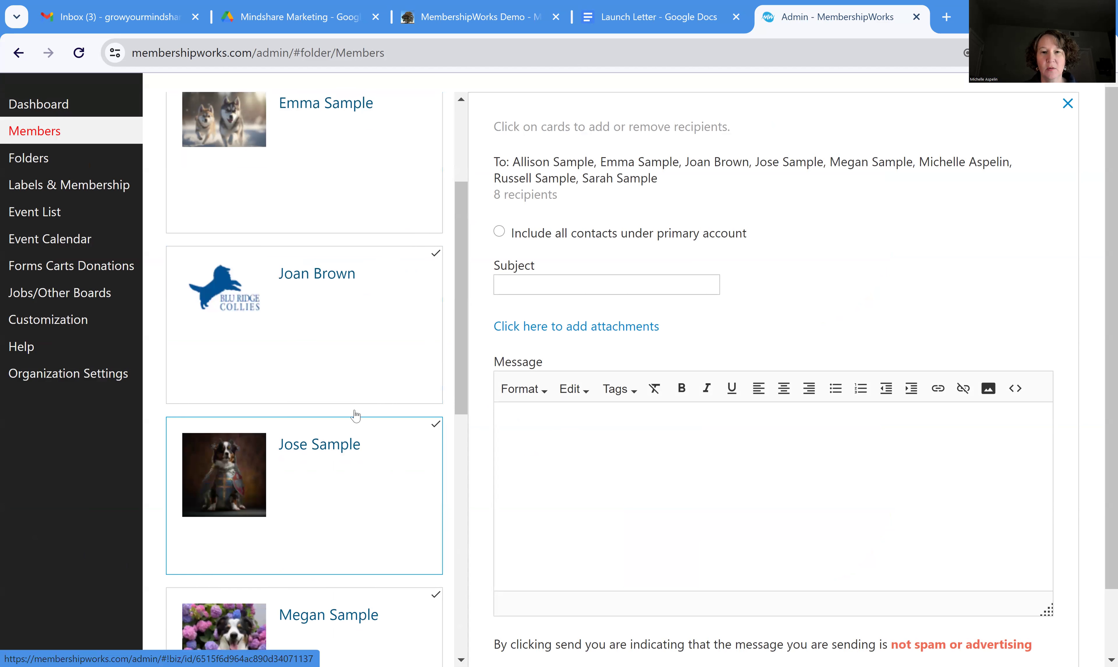
scroll(374, 387, "up", 2)
scroll(740, 176, "up", 2)
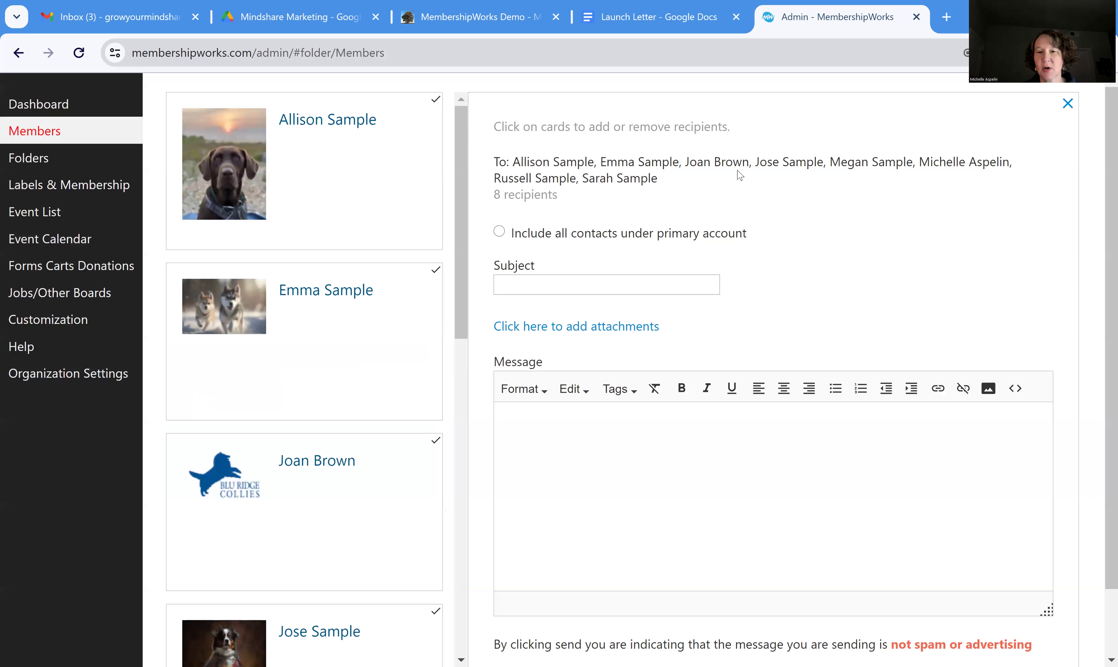
left_click(499, 234)
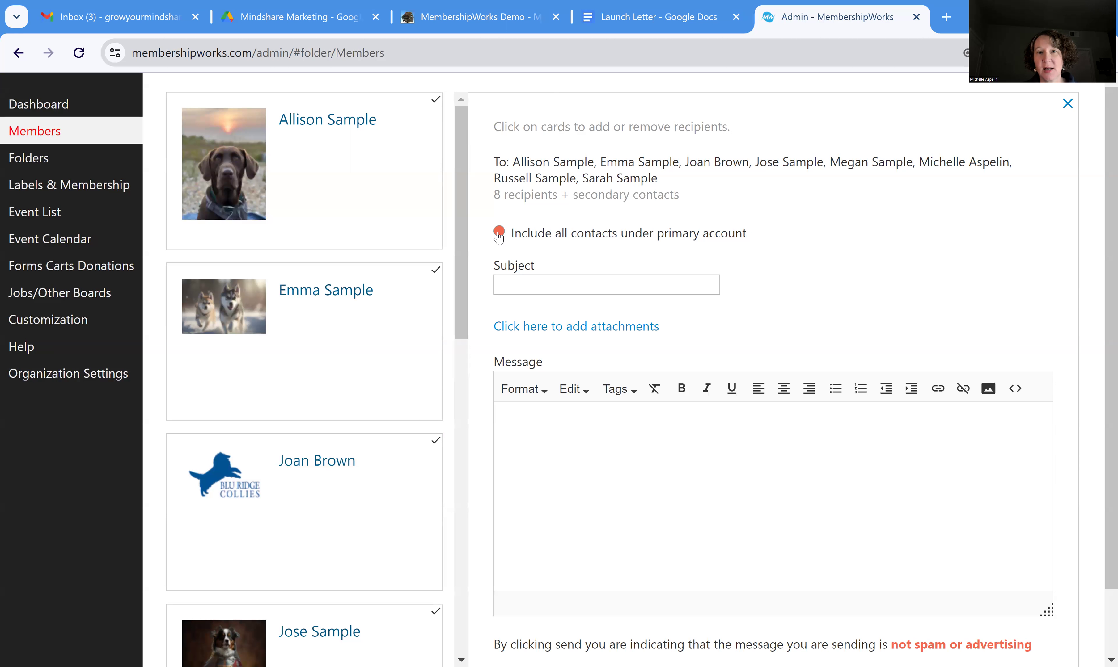
Enter "New Membership Account - Please Read!" as the email subject
left_click(525, 285)
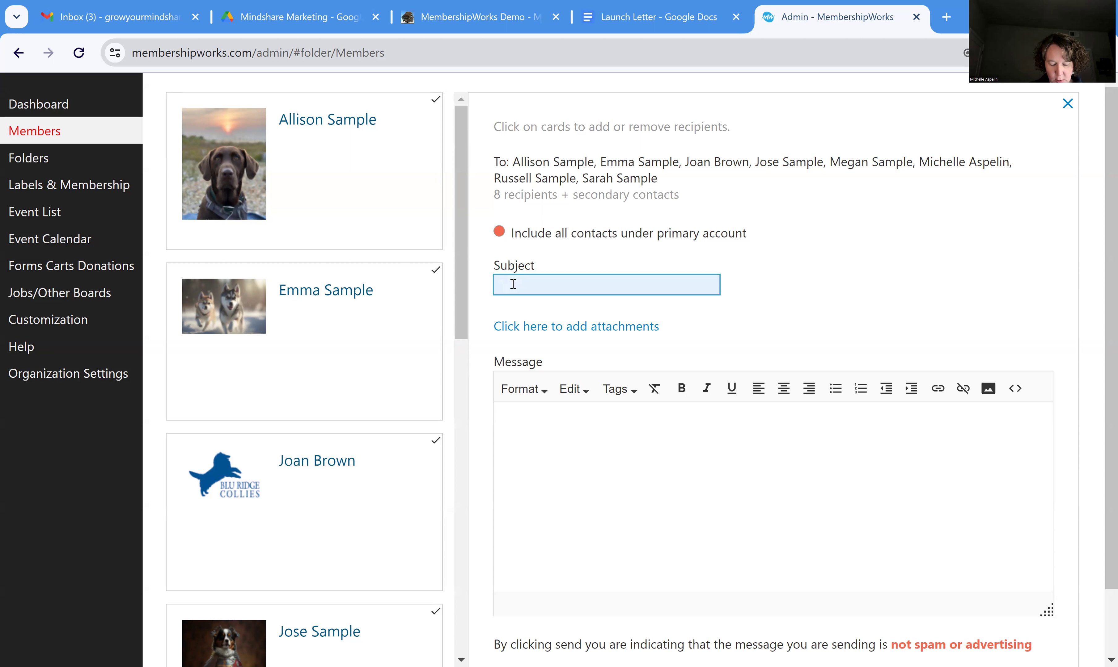
type("New M")
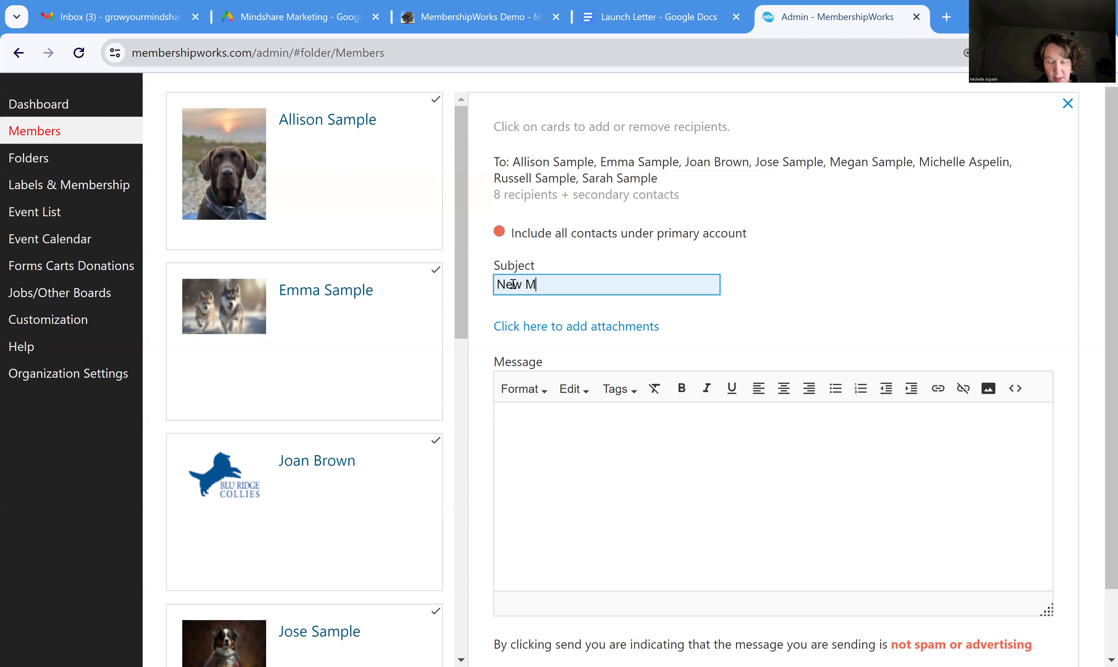
type("embership Ac")
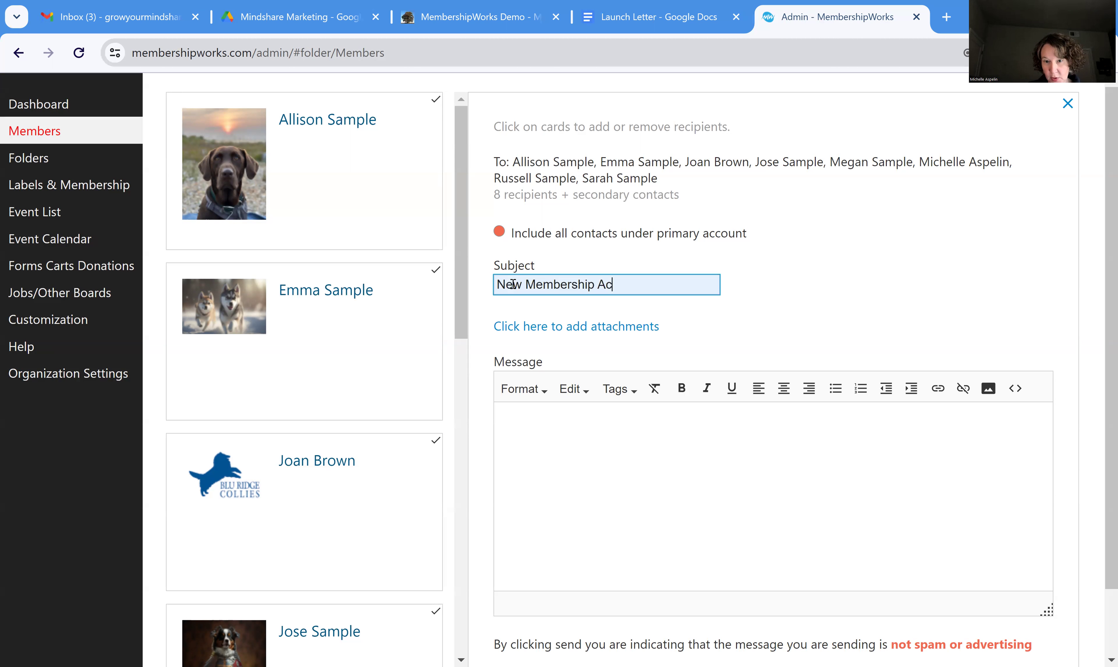
type("count - ")
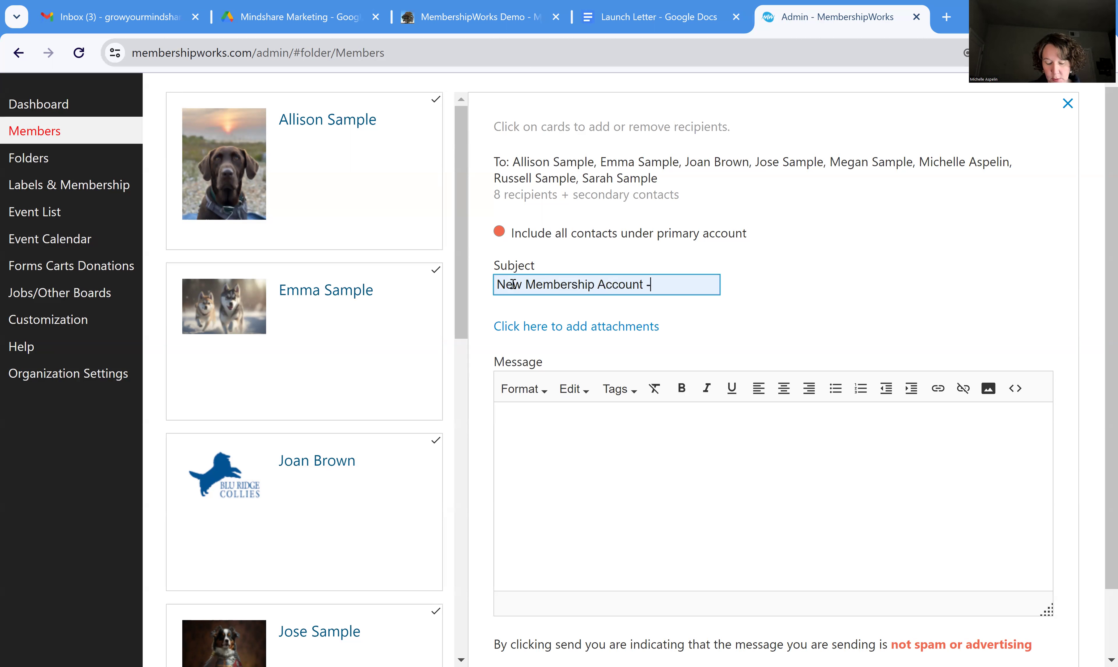
type("Ples")
type("se RE")
key("BackSpace")
type("ead!")
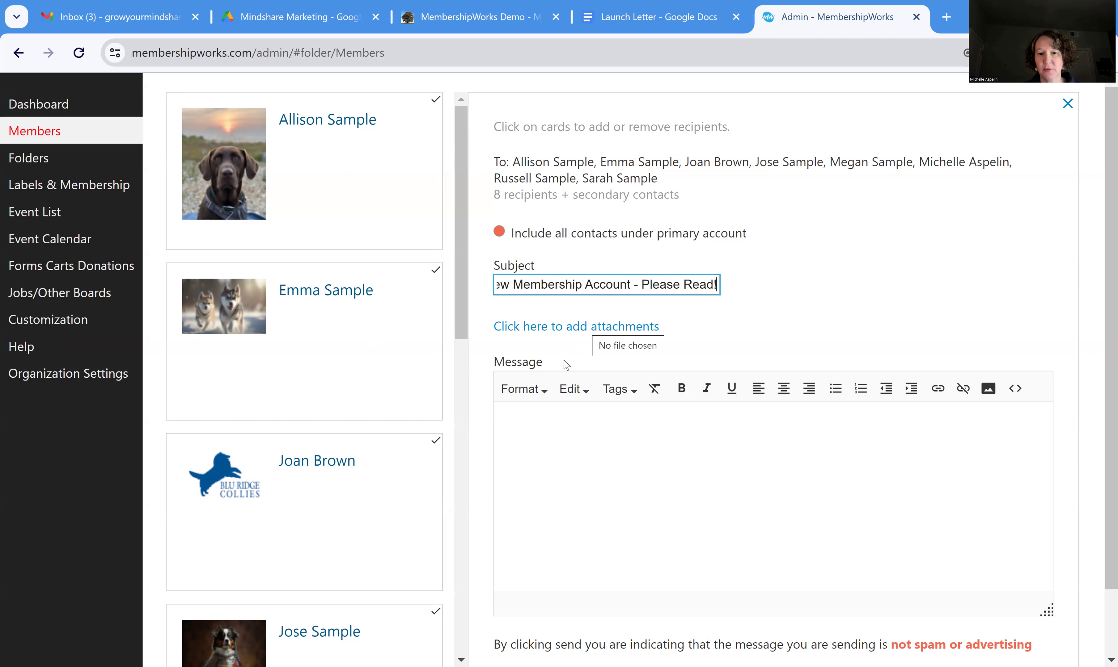
Switch to the Launch Letter Google Doc and copy the membership launch letter from "Hello [nam]!" through the closing signature
left_click(527, 421)
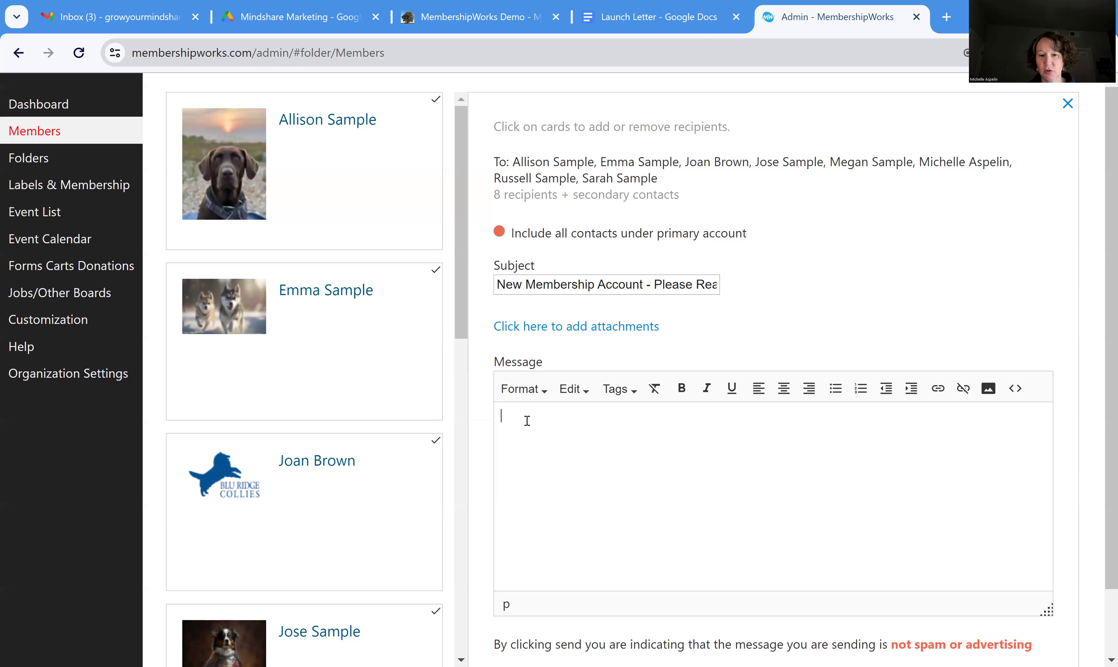
scroll(566, 429, "down", 2)
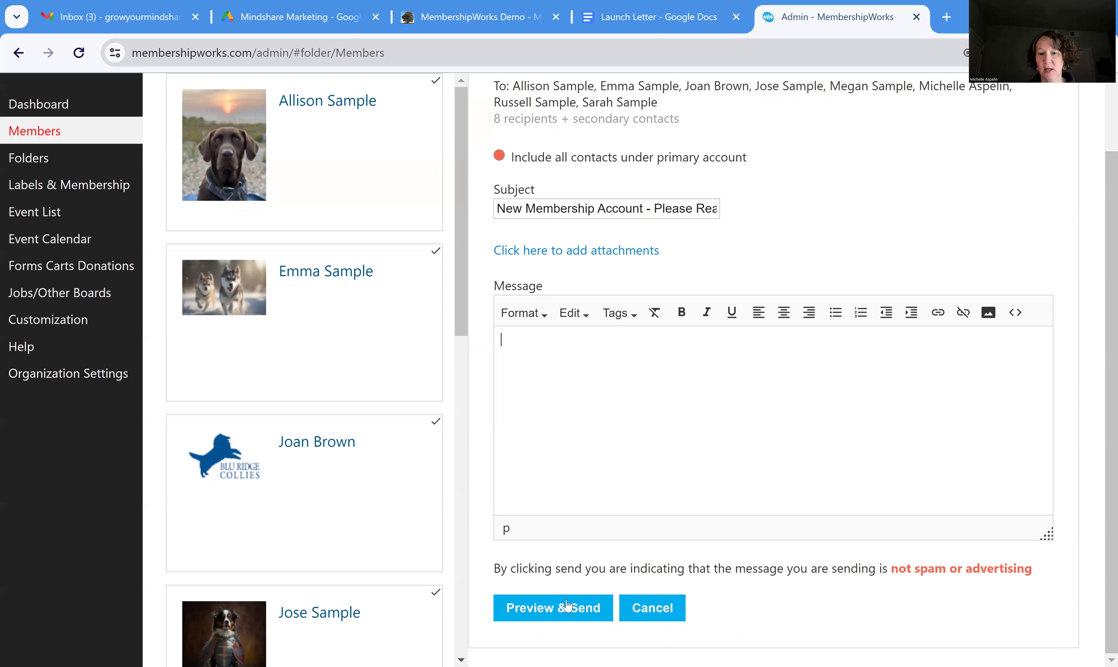
scroll(544, 432, "up", 2)
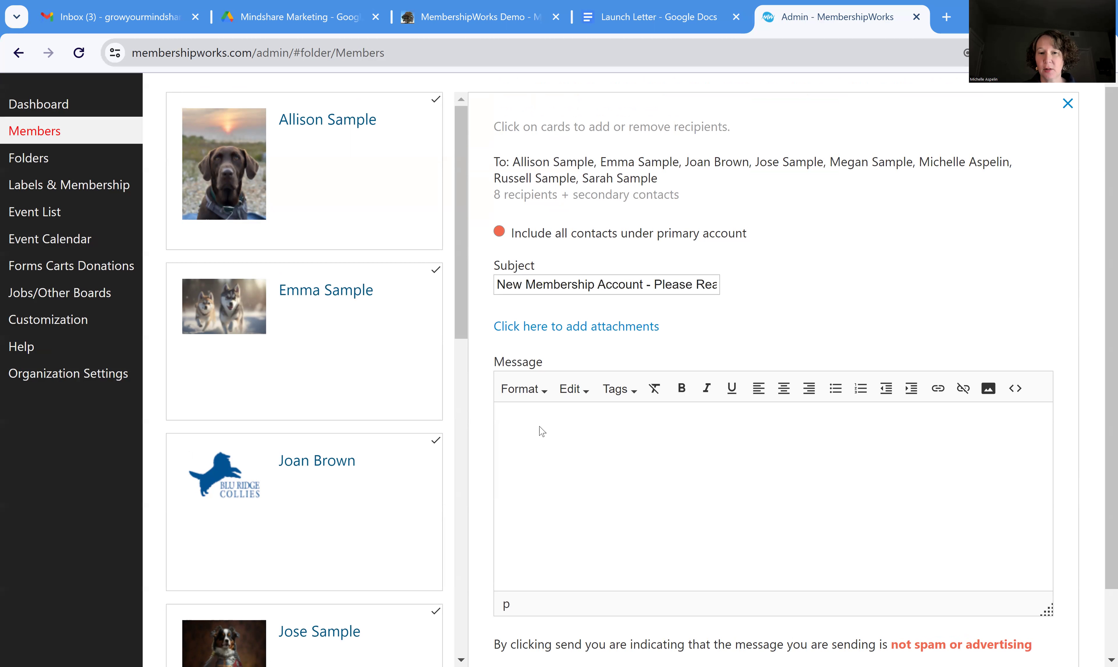
left_click(662, 20)
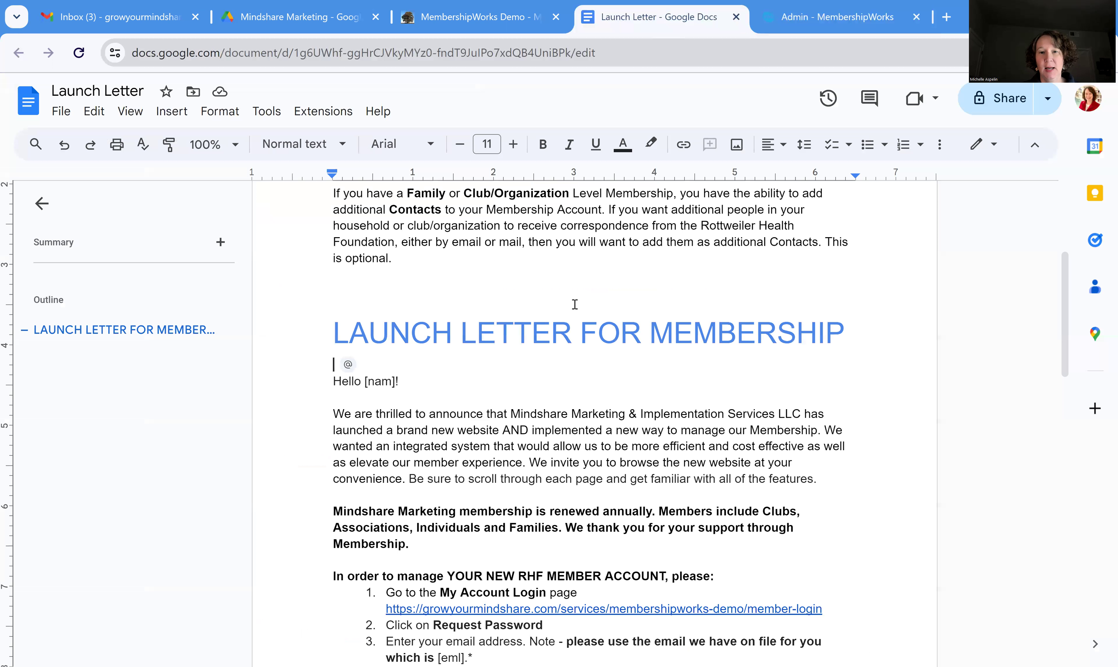
scroll(575, 303, "up", 5)
scroll(573, 290, "down", 7)
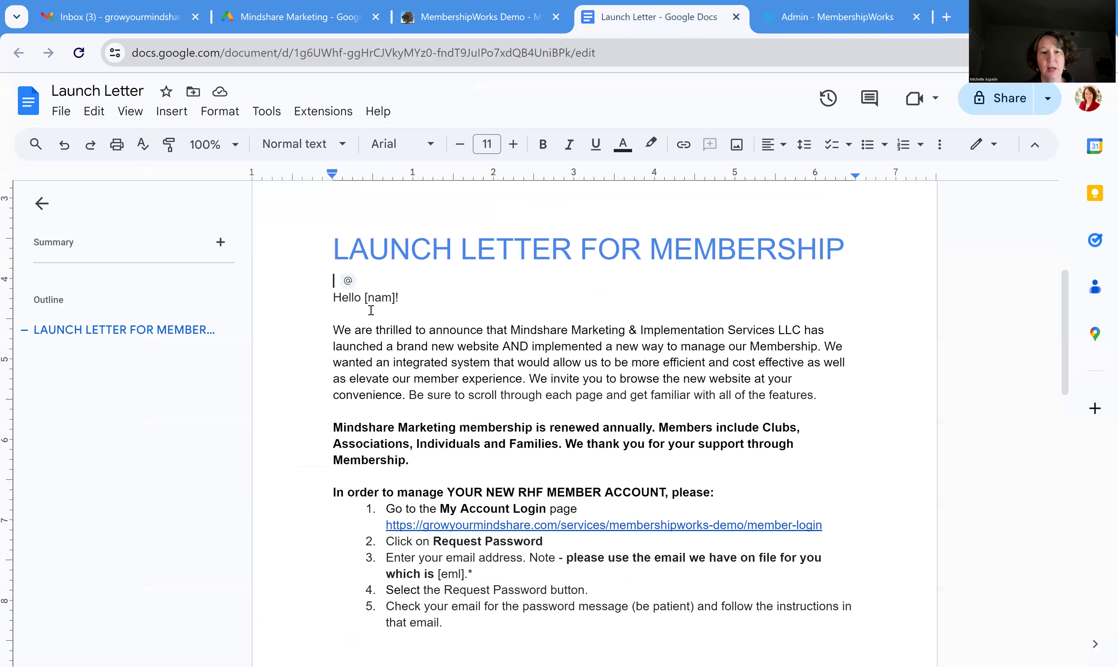
left_click(330, 297)
left_click_drag(332, 297, 484, 636)
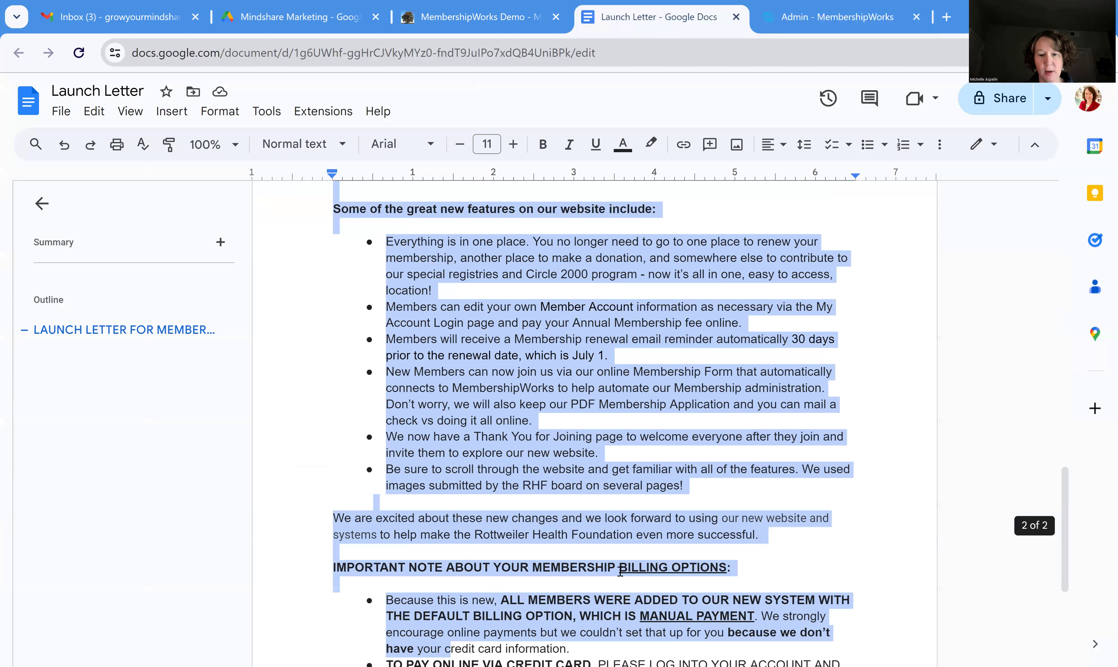
key("ctrl+shift+End")
right_click(592, 526)
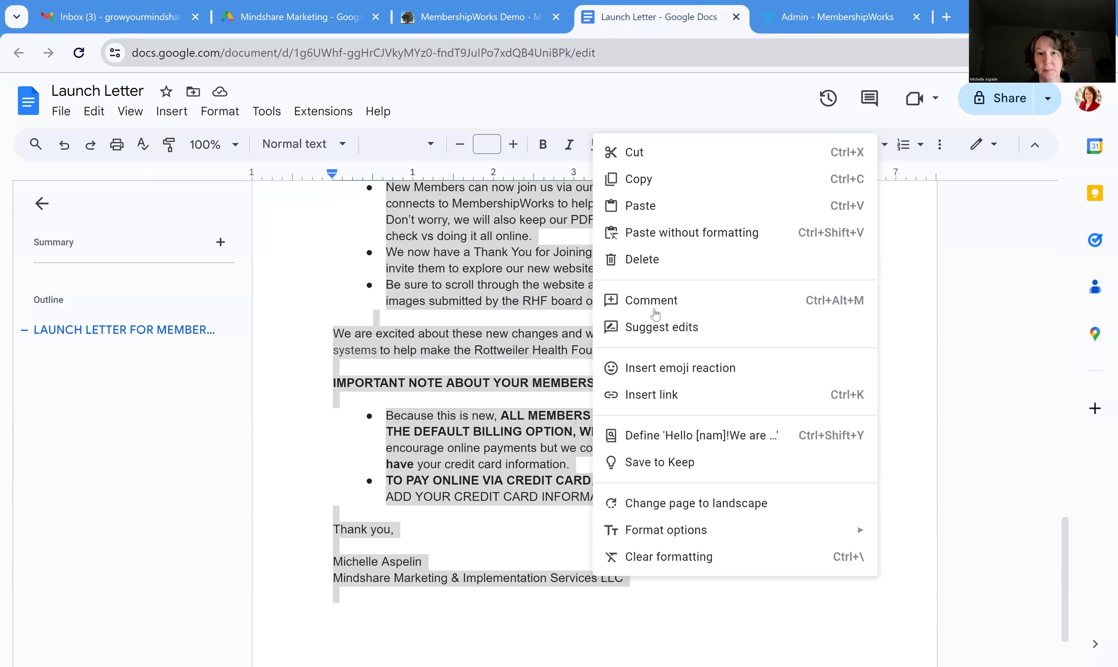
left_click(654, 181)
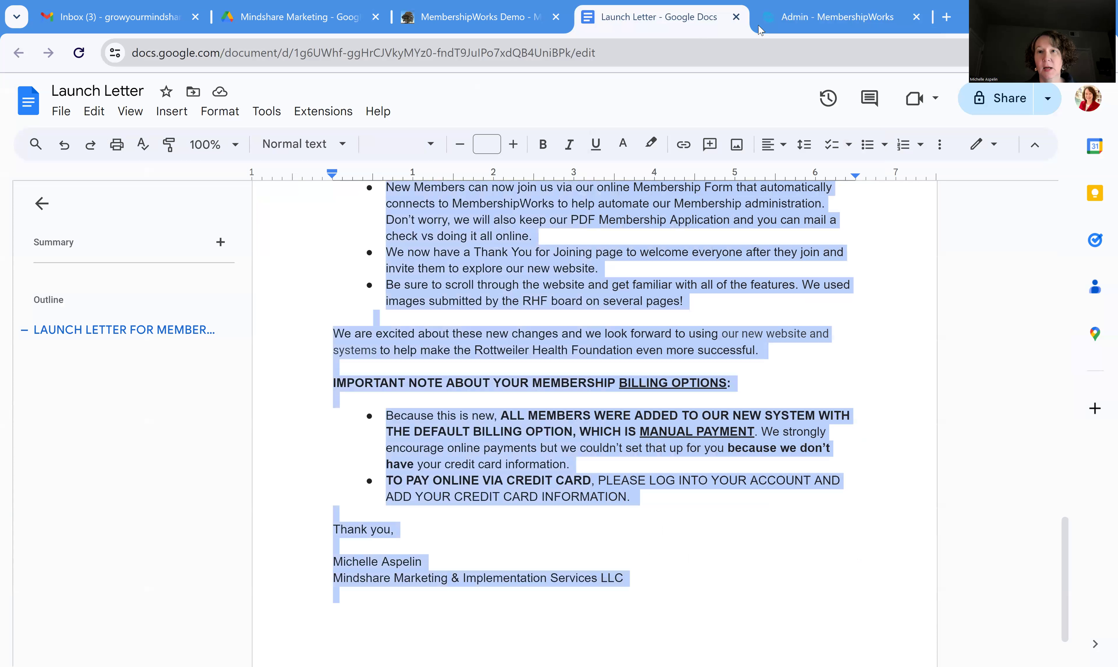
Switch back to MembershipWorks, paste the launch letter into the email message body, and enlarge the message editor
left_click(778, 21)
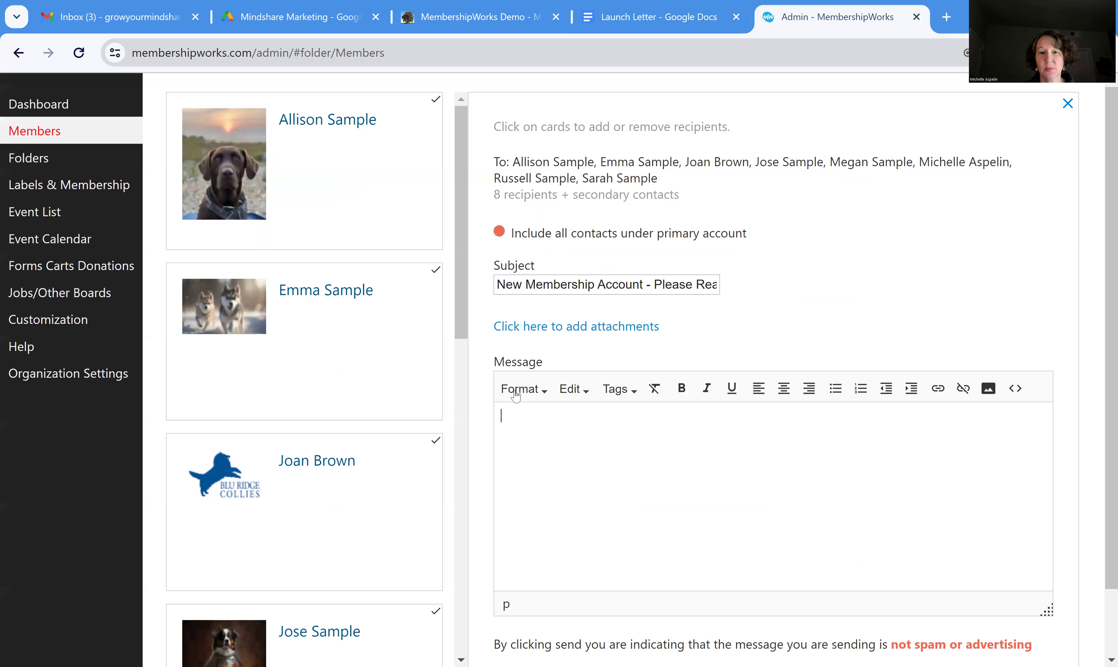
right_click(517, 419)
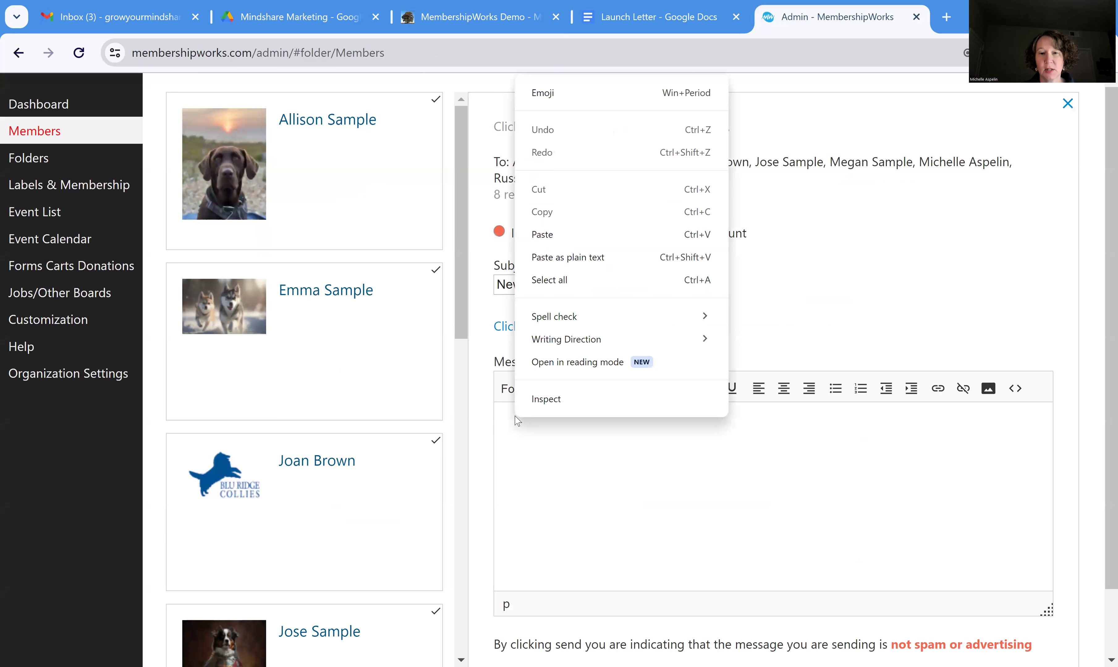
left_click(559, 234)
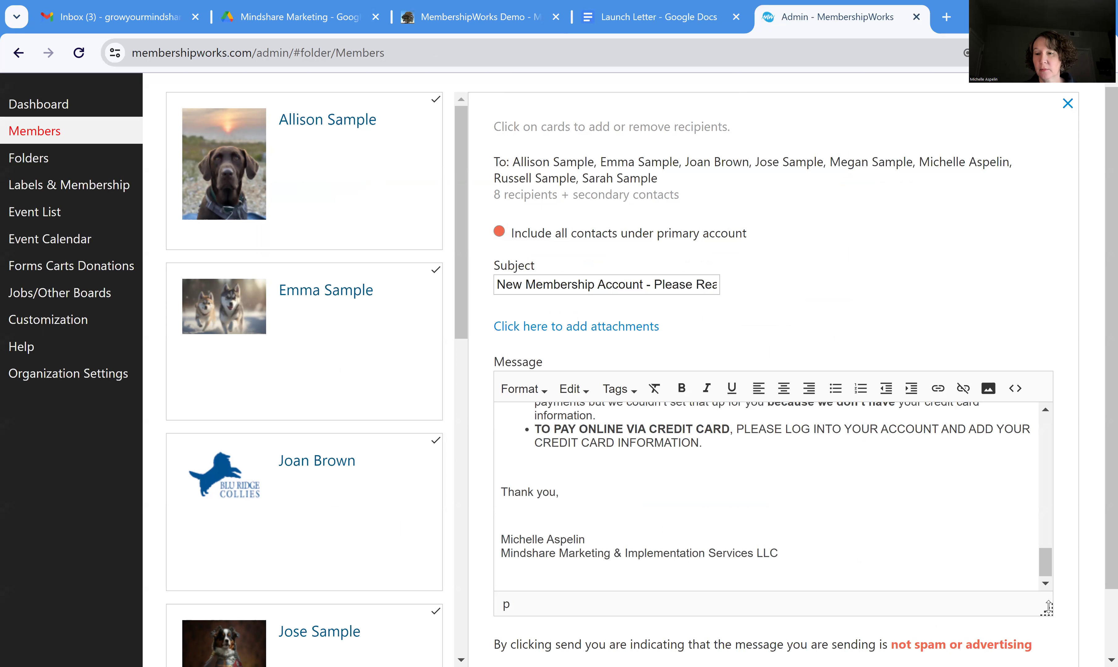
scroll(1067, 522, "down", 2)
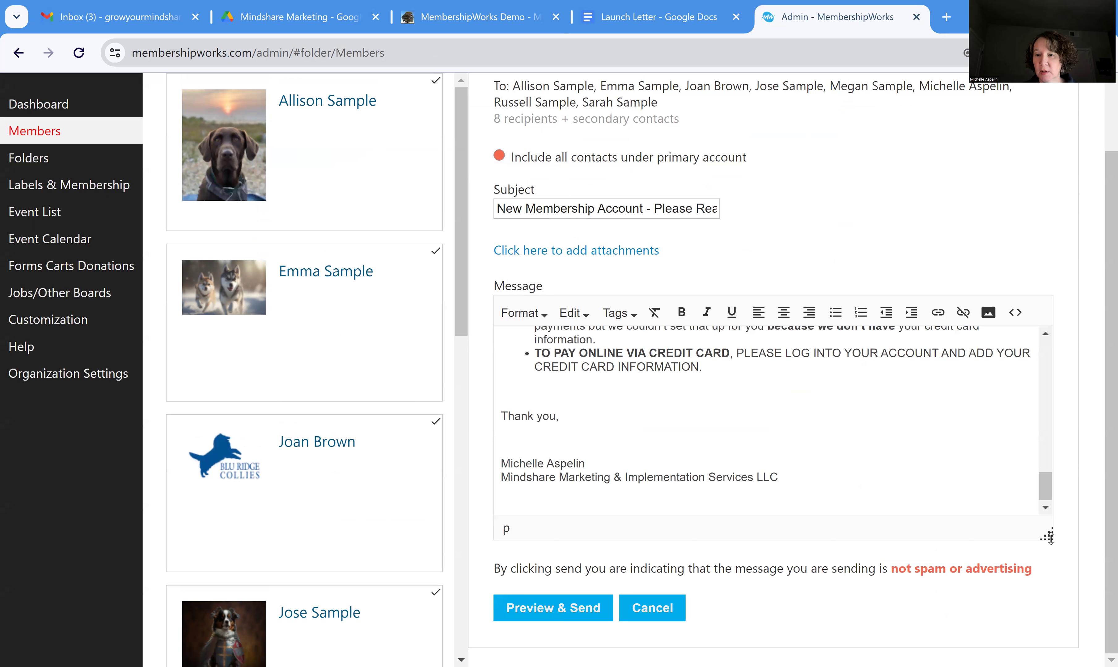
left_click_drag(1047, 535, 1043, 666)
left_click_drag(1107, 438, 1100, 549)
Remove the extra blank lines between the greeting, the opening paragraphs and the member account instructions heading at the start of the message
left_click_drag(1045, 438, 1044, 335)
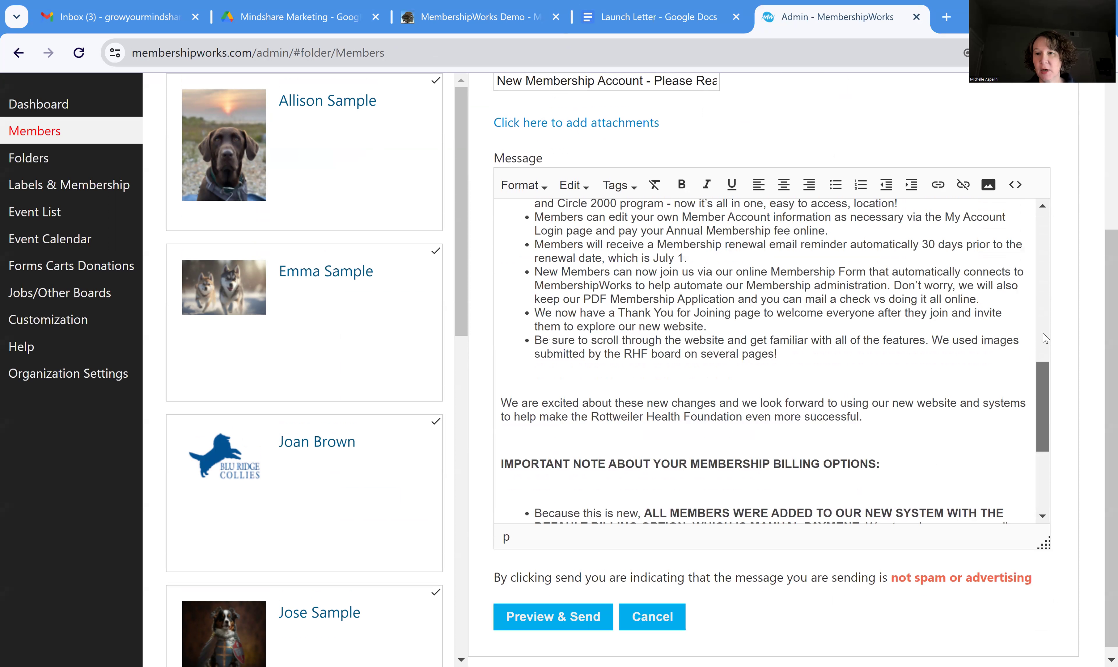
left_click(1040, 303)
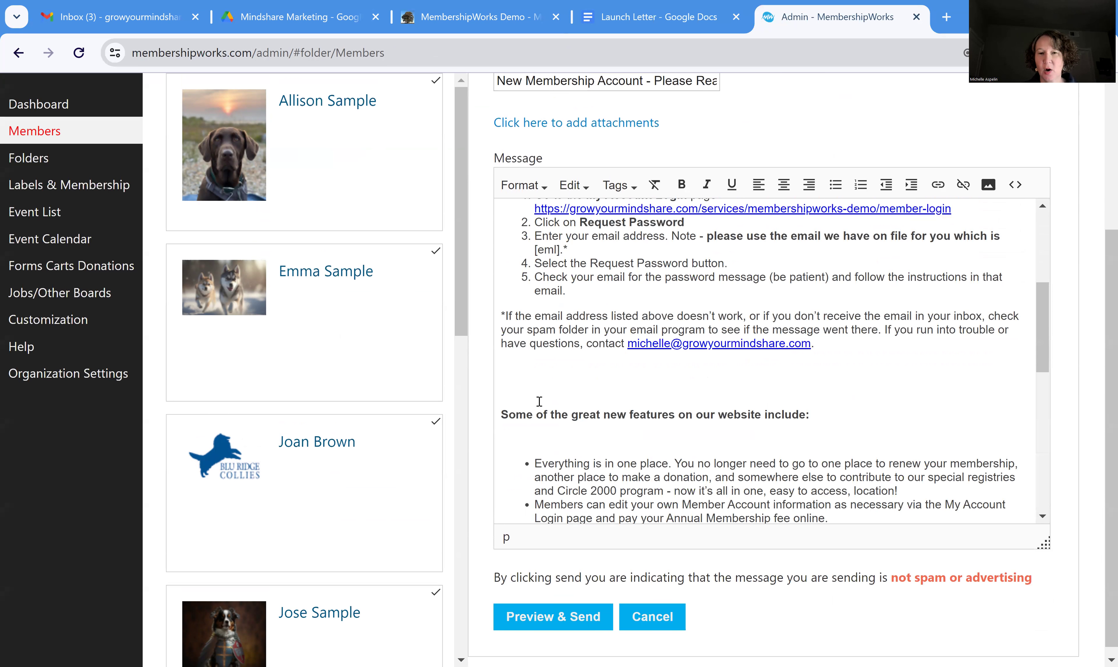
scroll(1041, 312, "up", 3)
scroll(1050, 255, "up", 3)
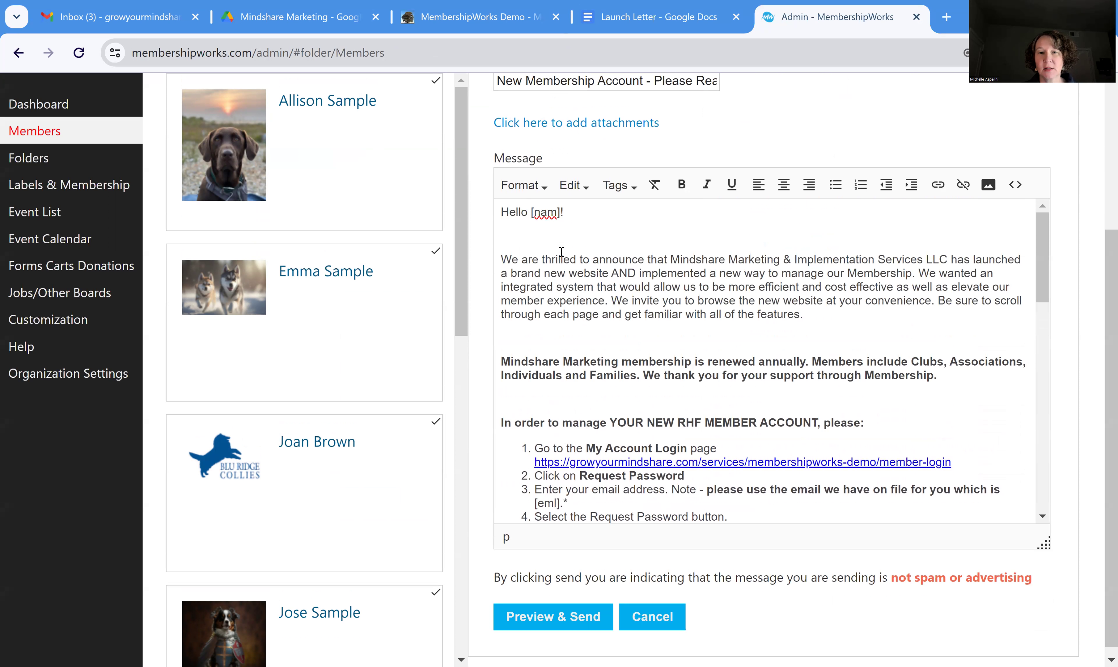
left_click(511, 237)
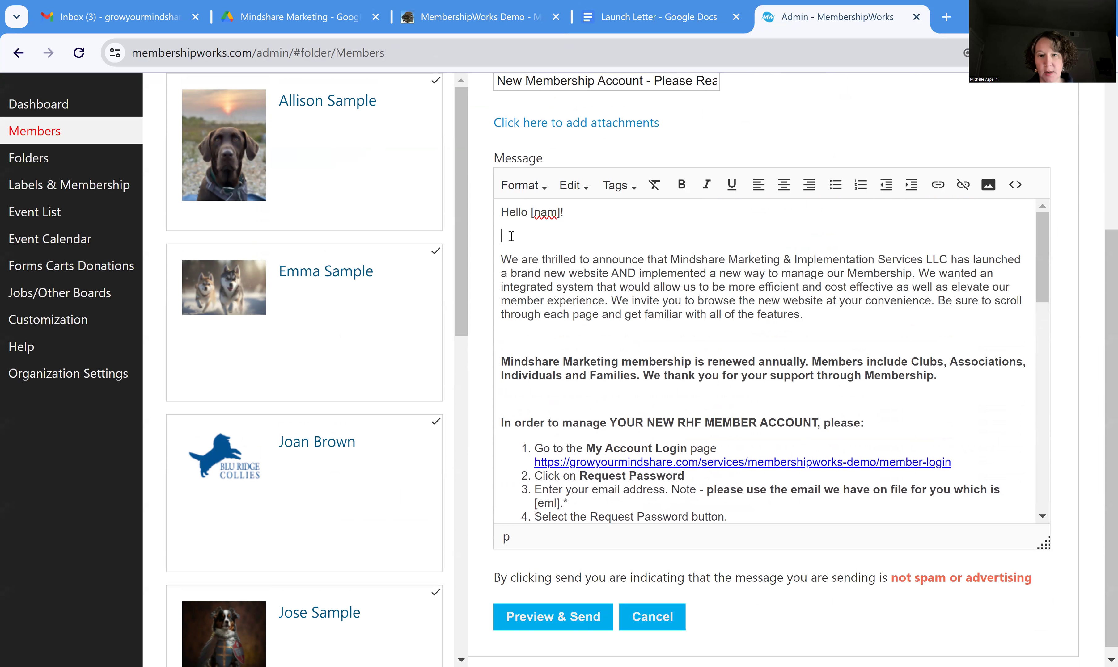
key("BackSpace")
left_click(529, 313)
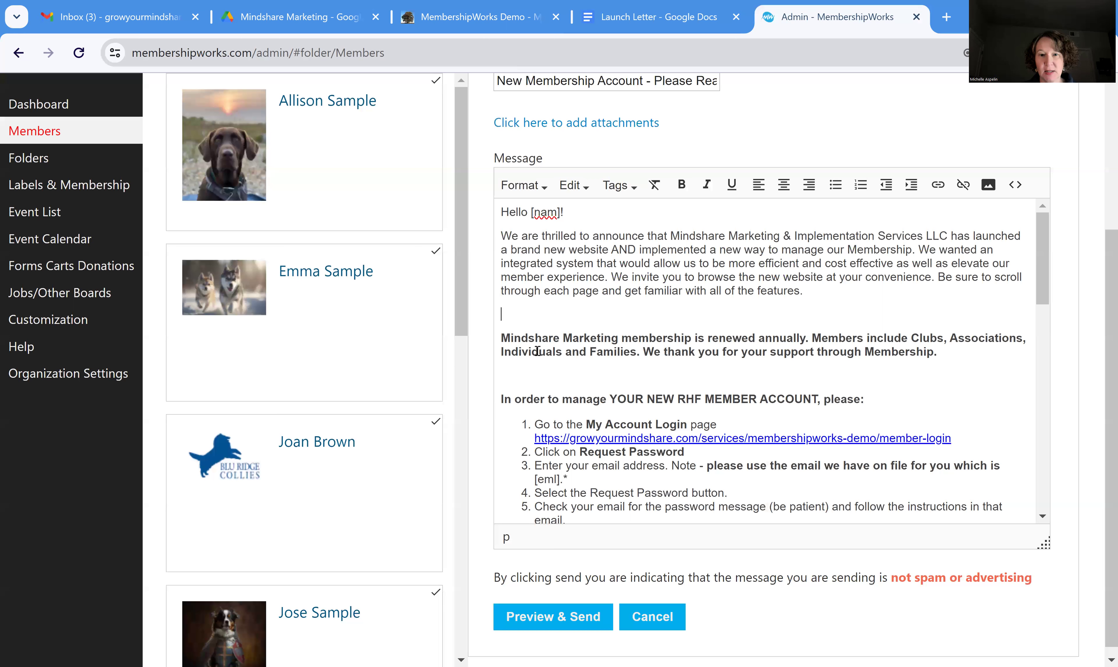
key("BackSpace")
left_click(533, 356)
key("BackSpace")
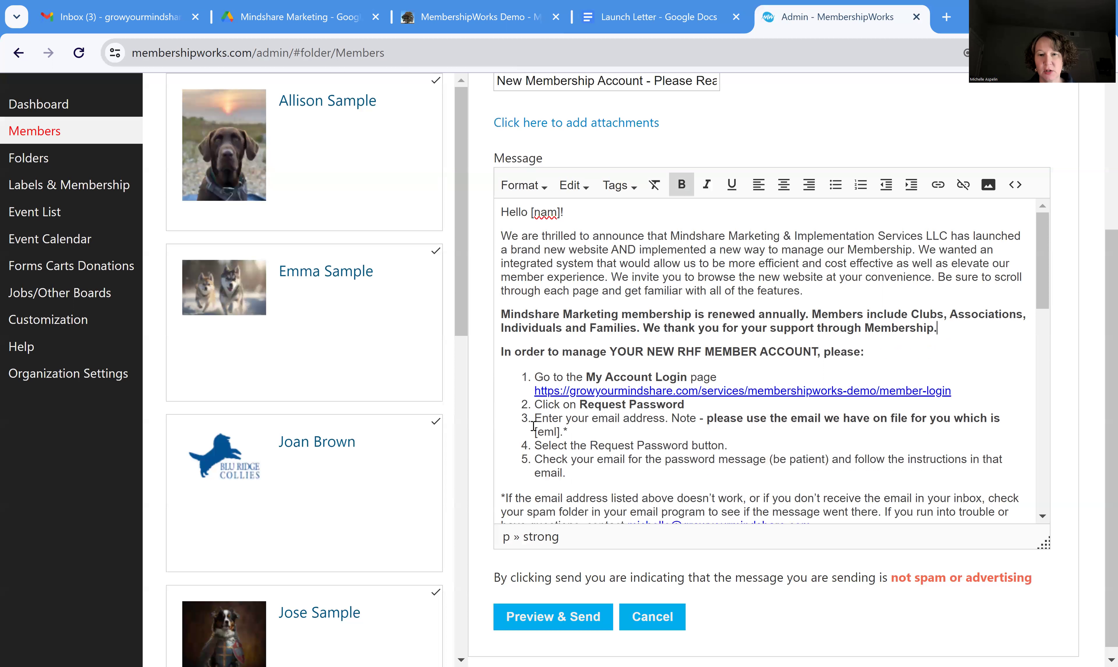
Remove the extra blank lines before and after the heading "Some of the great new features on our website include:"
scroll(521, 390, "down", 3)
left_click(522, 390)
key("BackSpace")
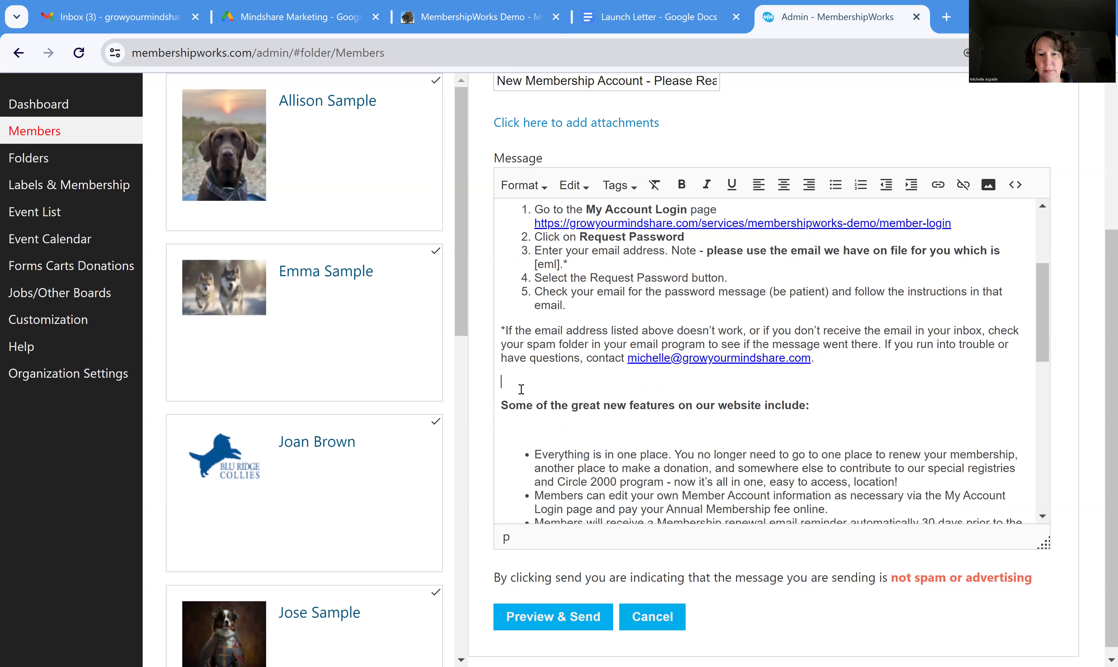
key("BackSpace")
left_click(551, 415)
key("BackSpace")
scroll(551, 416, "down", 2)
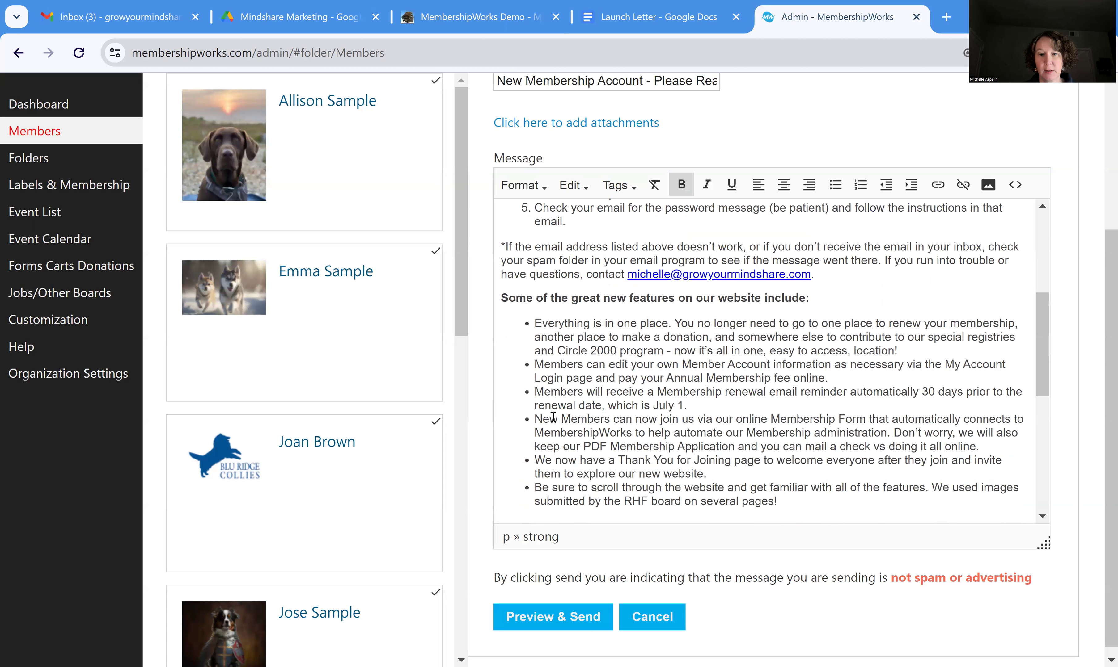
Remove the extra blank lines around the "We are excited" paragraph and the membership billing options heading
scroll(536, 376, "down", 4)
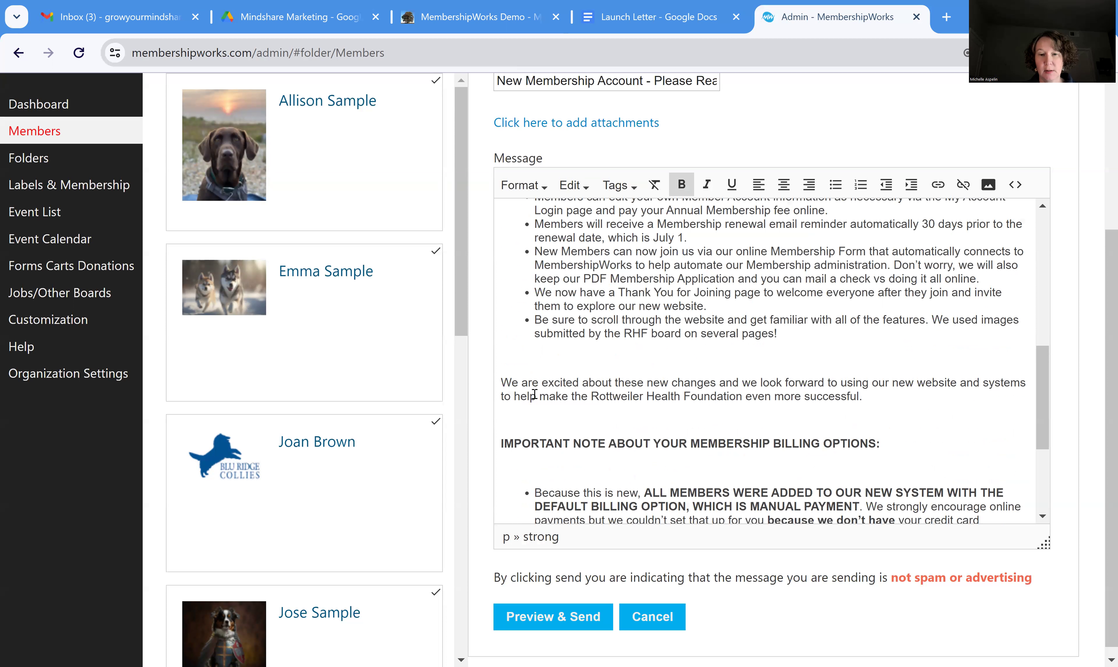
left_click(536, 415)
key("BackSpace")
left_click(554, 412)
key("BackSpace")
scroll(554, 422, "down", 2)
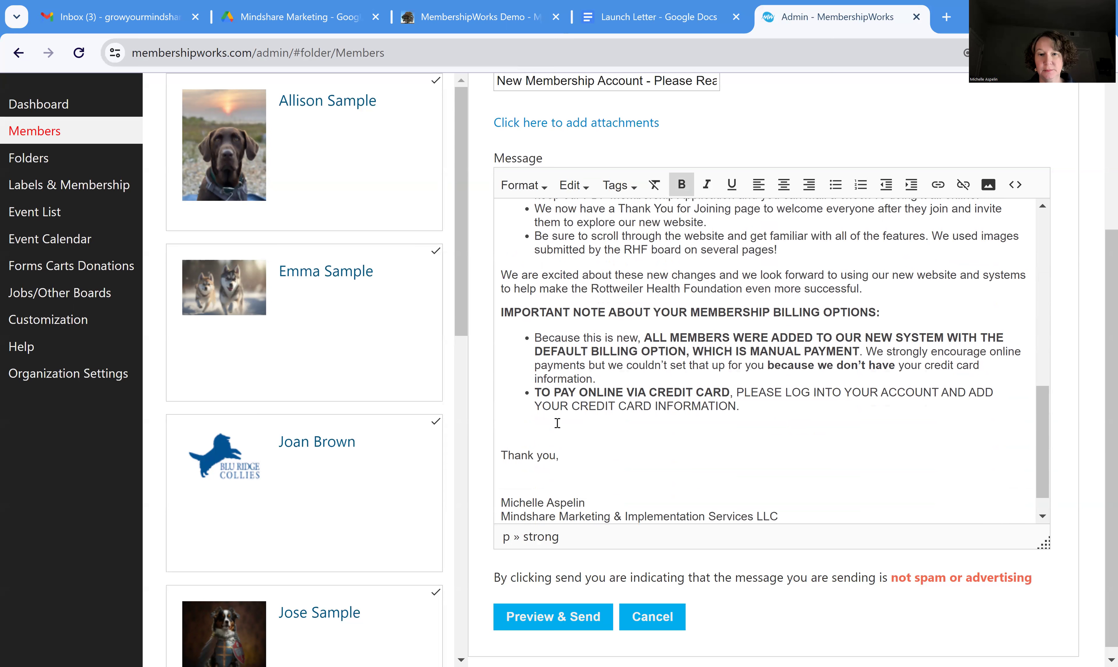
Remove the extra blank lines before and after the "Thank you," closing at the end of the message
left_click(590, 419)
key("BackSpace")
left_click(552, 456)
key("BackSpace")
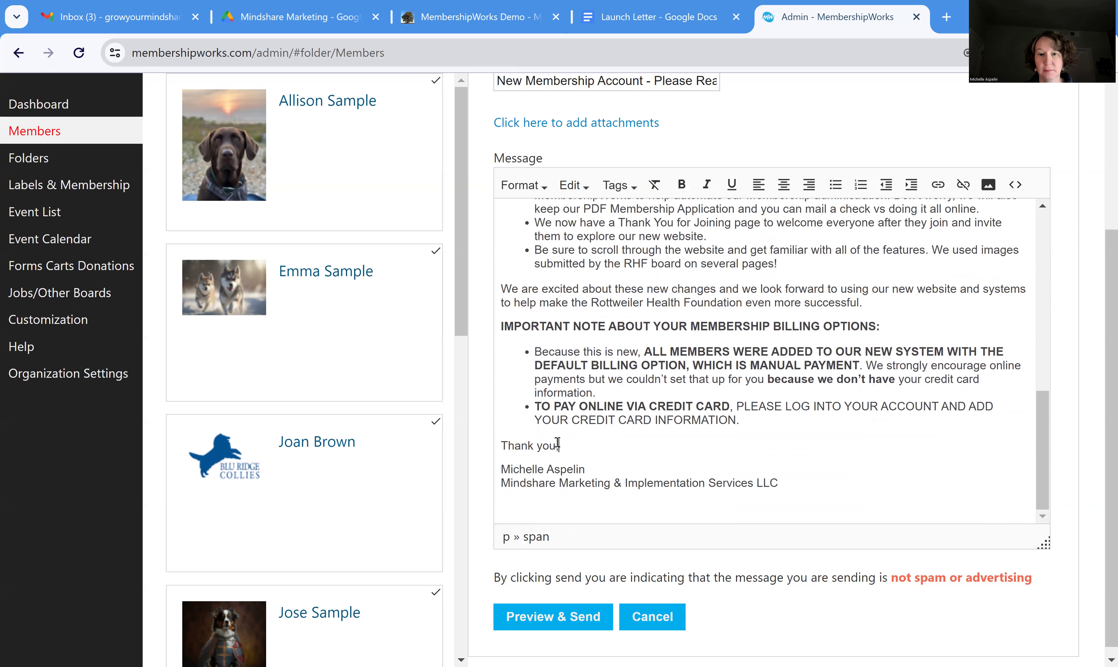
Review the full message, including the [nam] greeting tag, the [eml] tag in the login instructions and the signature
scroll(699, 431, "down", 1)
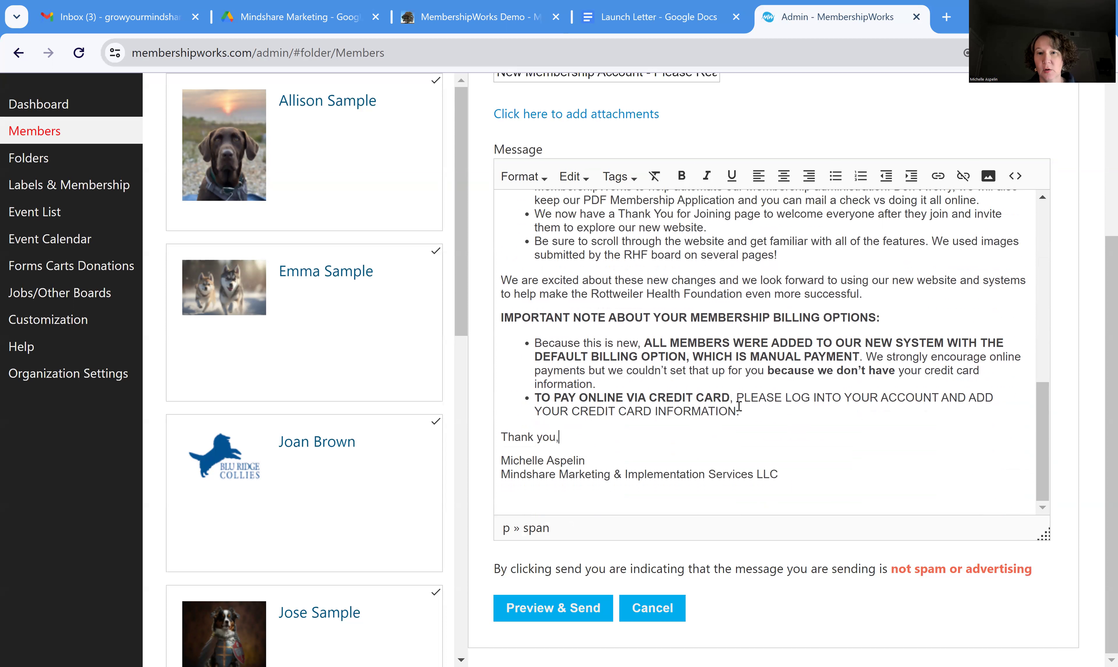
scroll(738, 406, "up", 2)
scroll(731, 357, "up", 8)
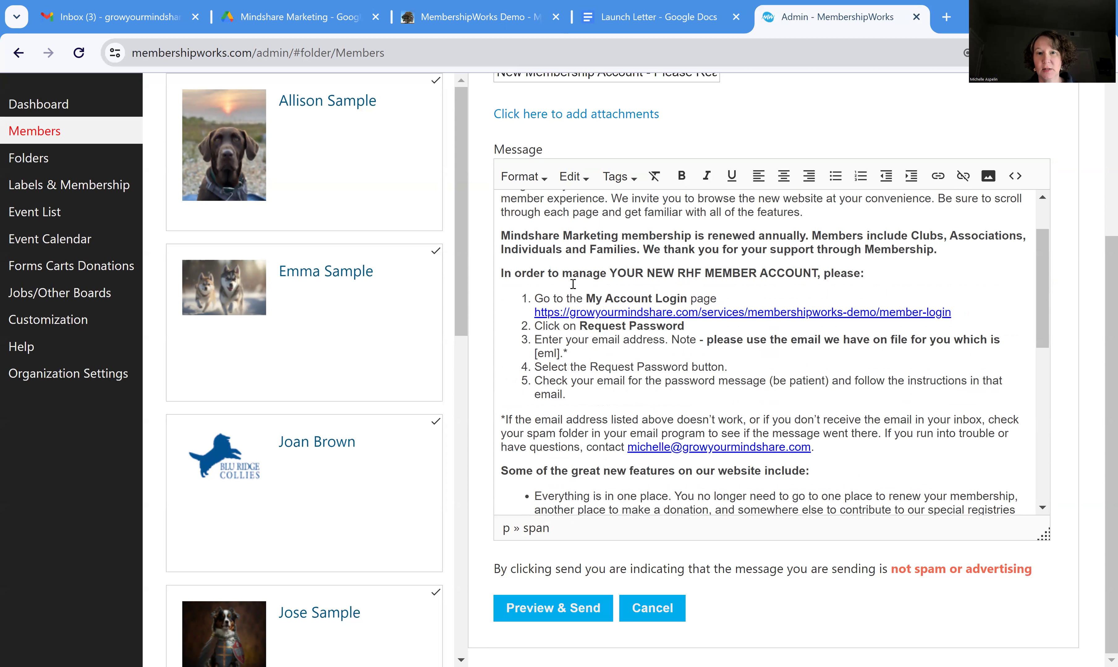
scroll(759, 476, "up", 5)
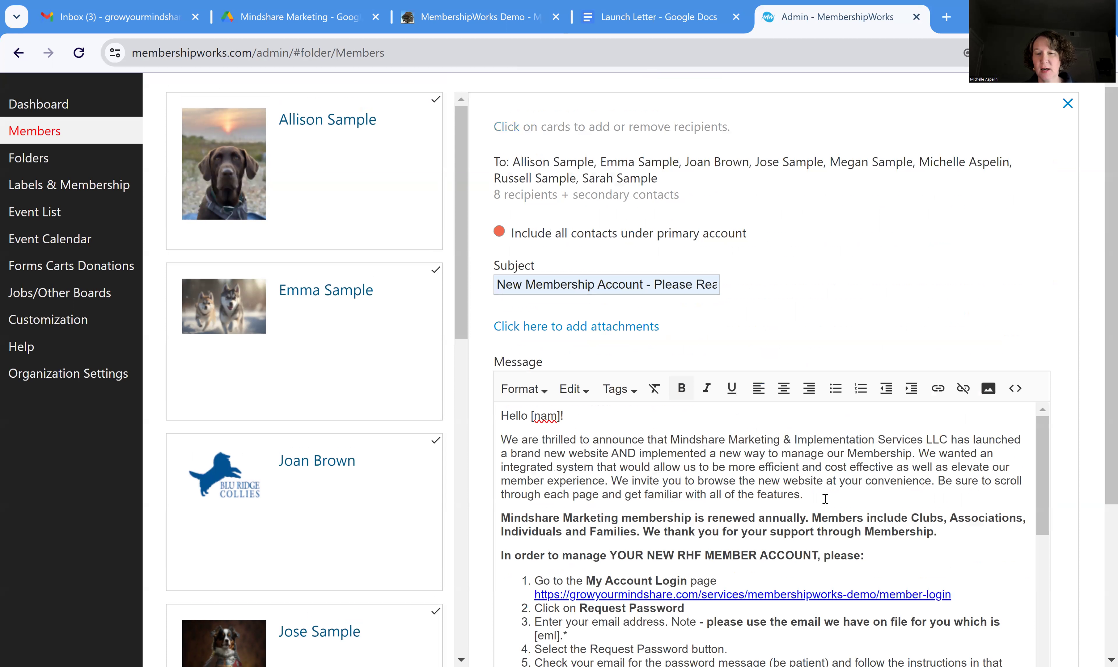
left_click(581, 425)
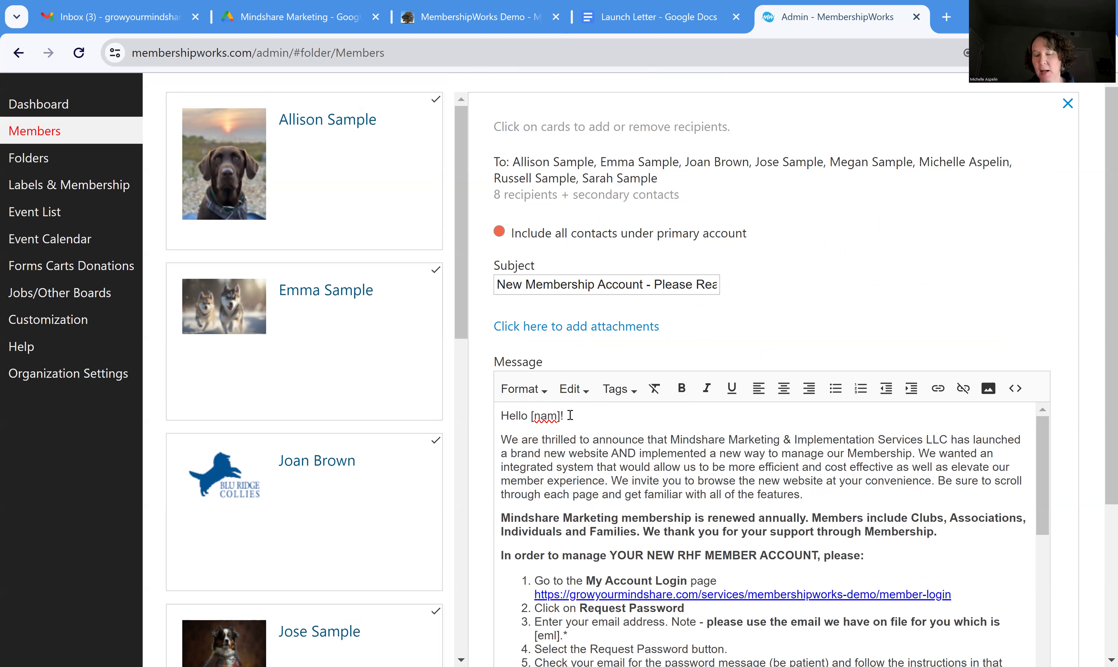
scroll(677, 444, "down", 3)
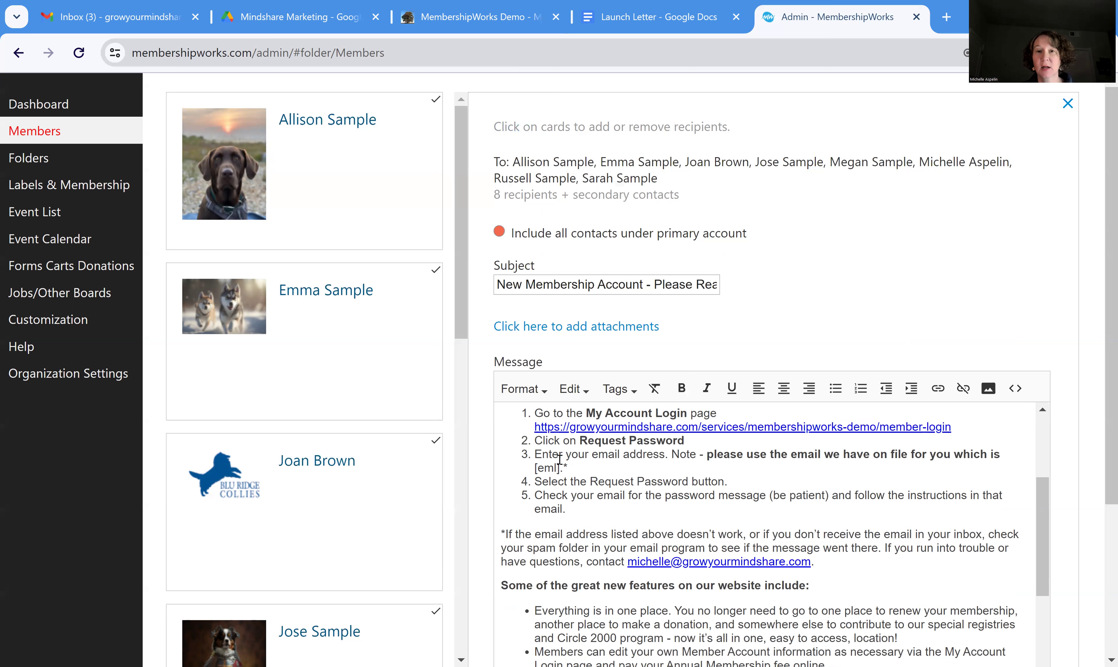
scroll(791, 452, "down", 5)
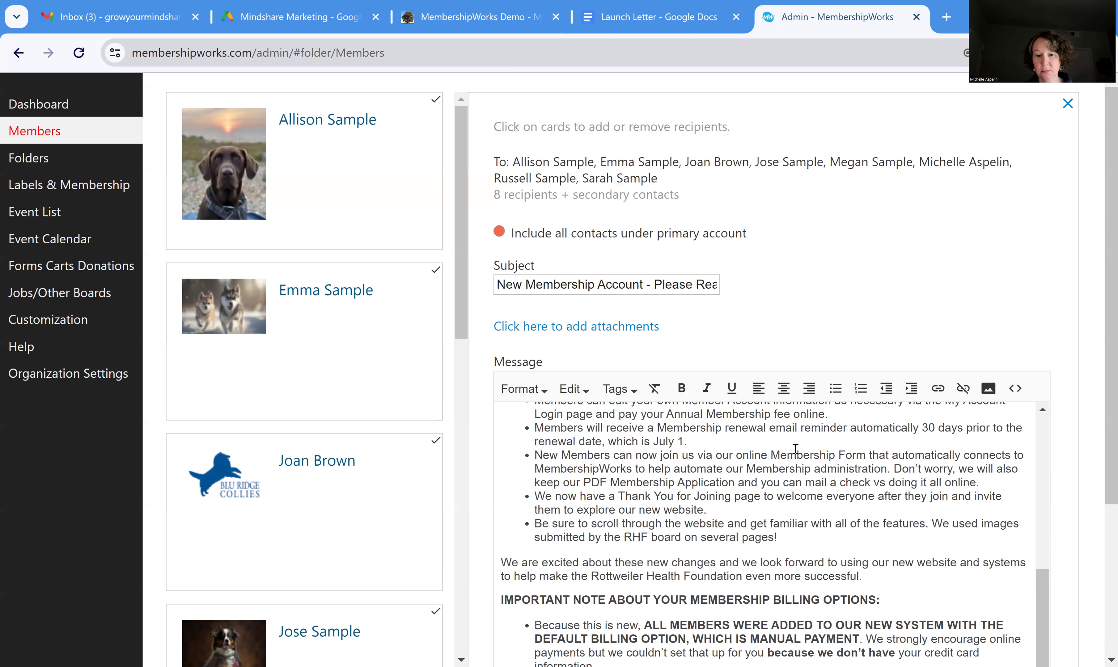
scroll(806, 397, "down", 5)
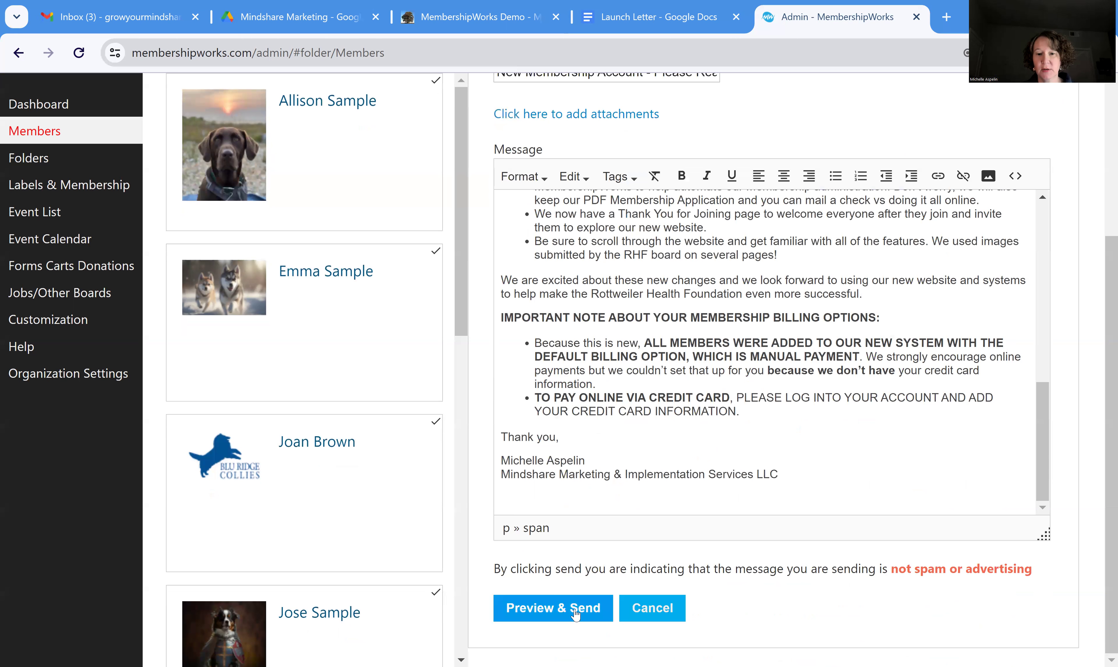
Preview the email, check its layout from the login instructions to the signature, and return to editing
left_click(574, 610)
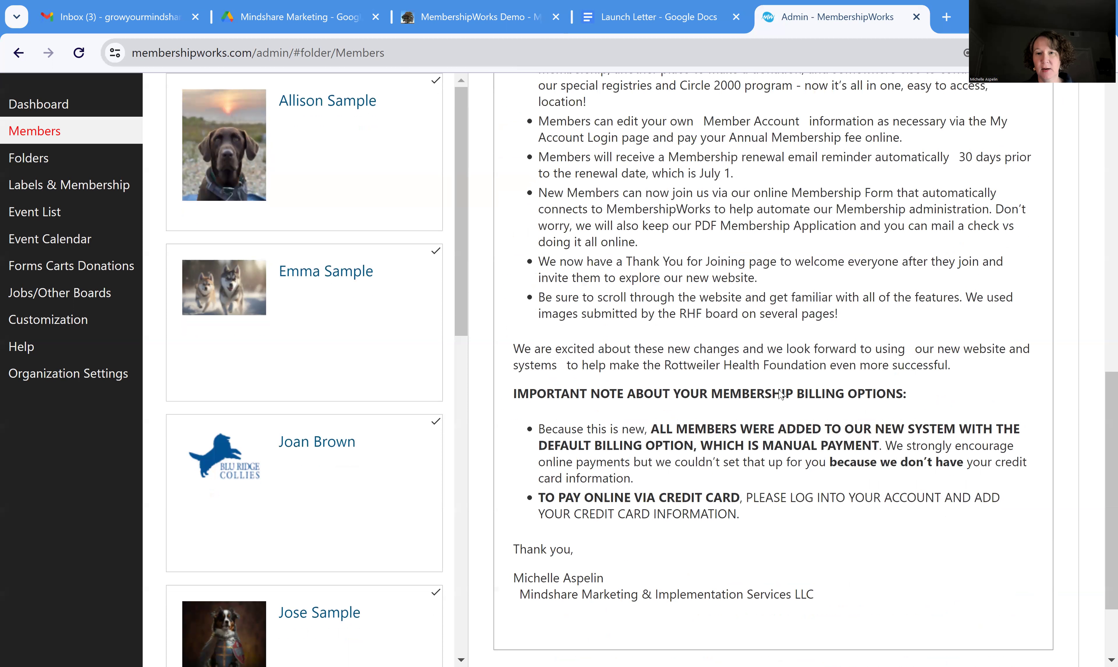
scroll(780, 394, "up", 5)
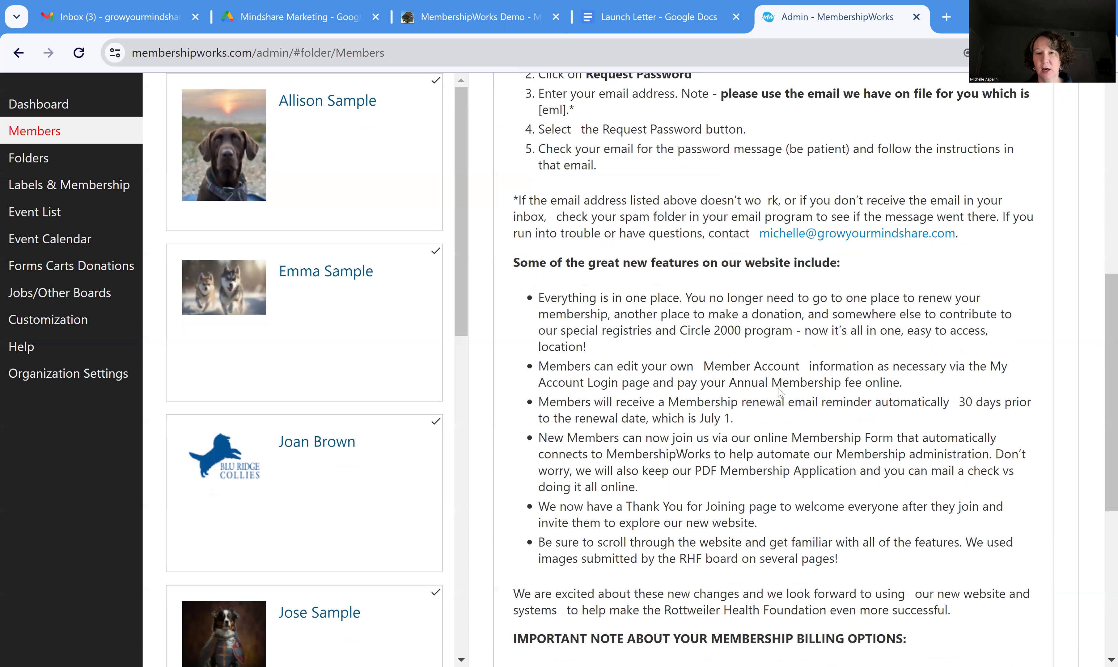
scroll(724, 408, "up", 1)
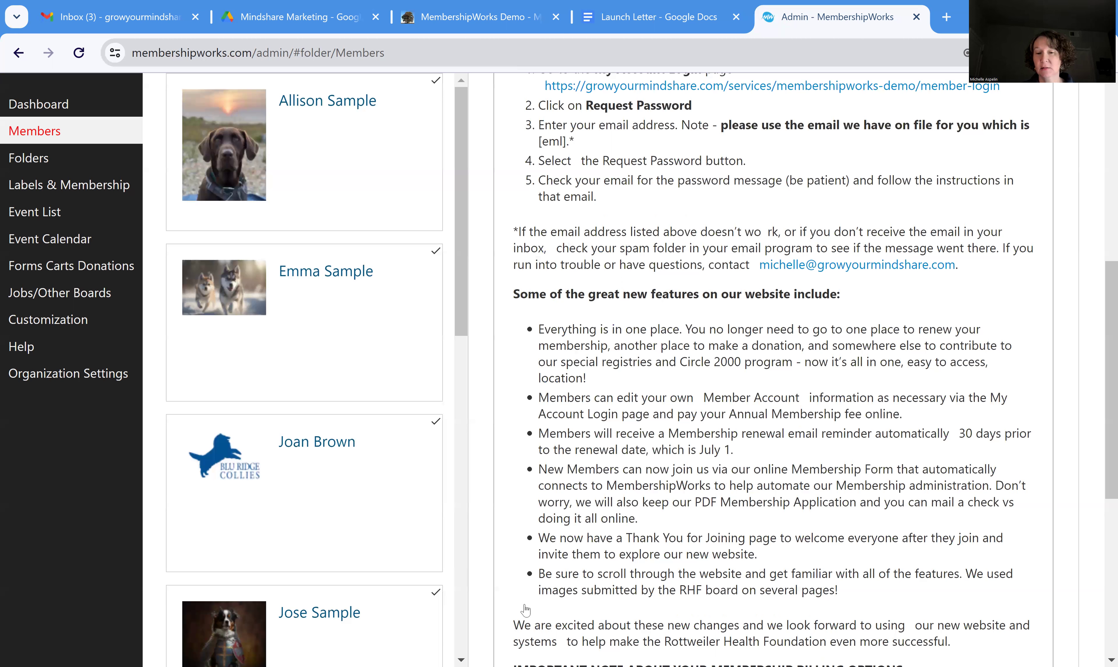
scroll(525, 611, "down", 10)
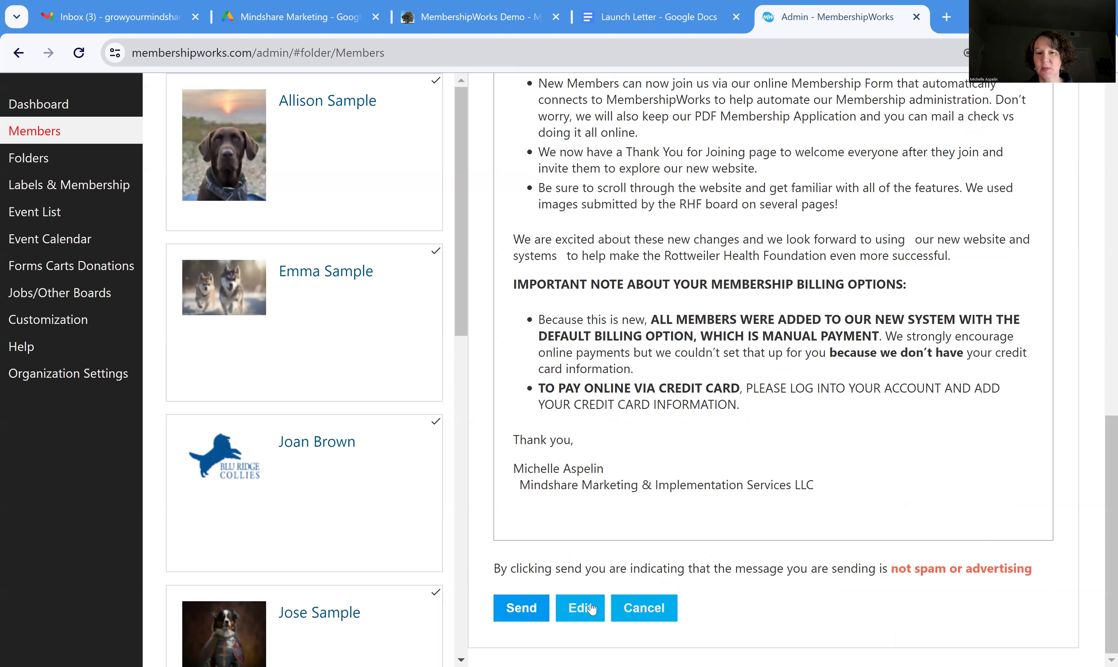
left_click(585, 609)
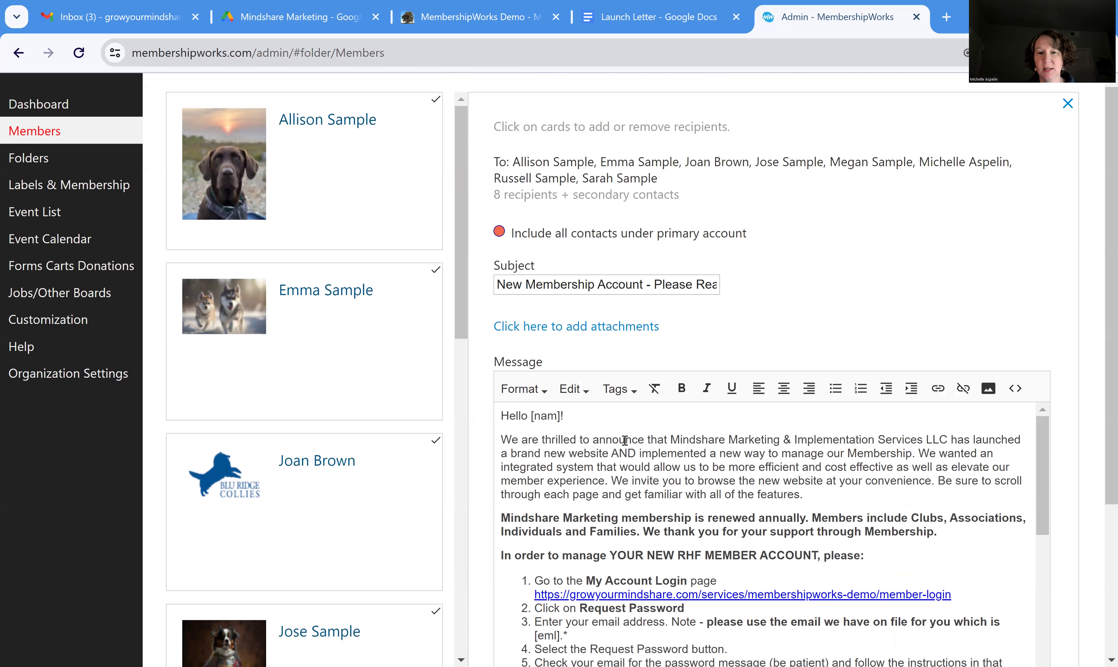
Insert a blank line above the "Hello [nam]!" greeting at the start of the message
left_click(503, 416)
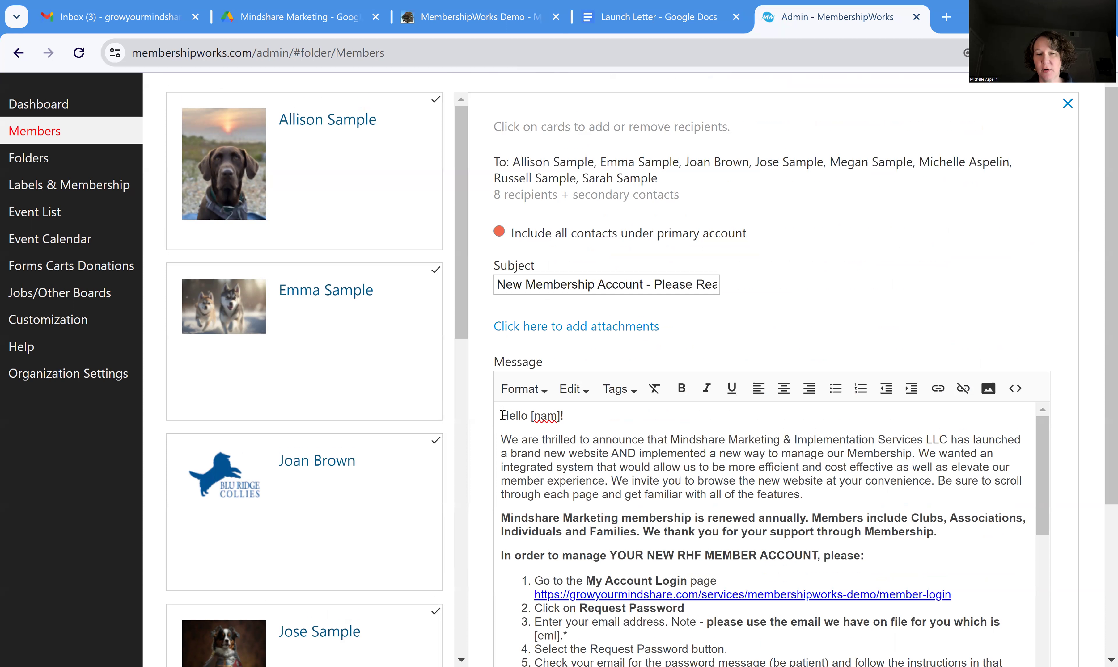
key("Return")
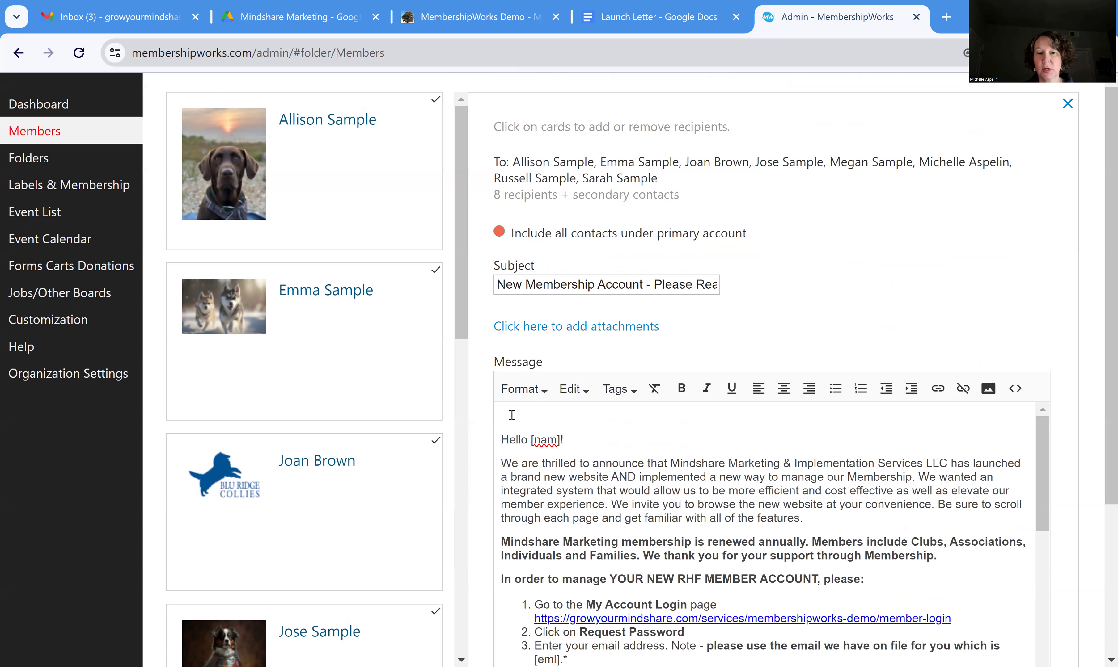
View the image insertion options for URL, description and dimensions, and close them without inserting an image
left_click(989, 390)
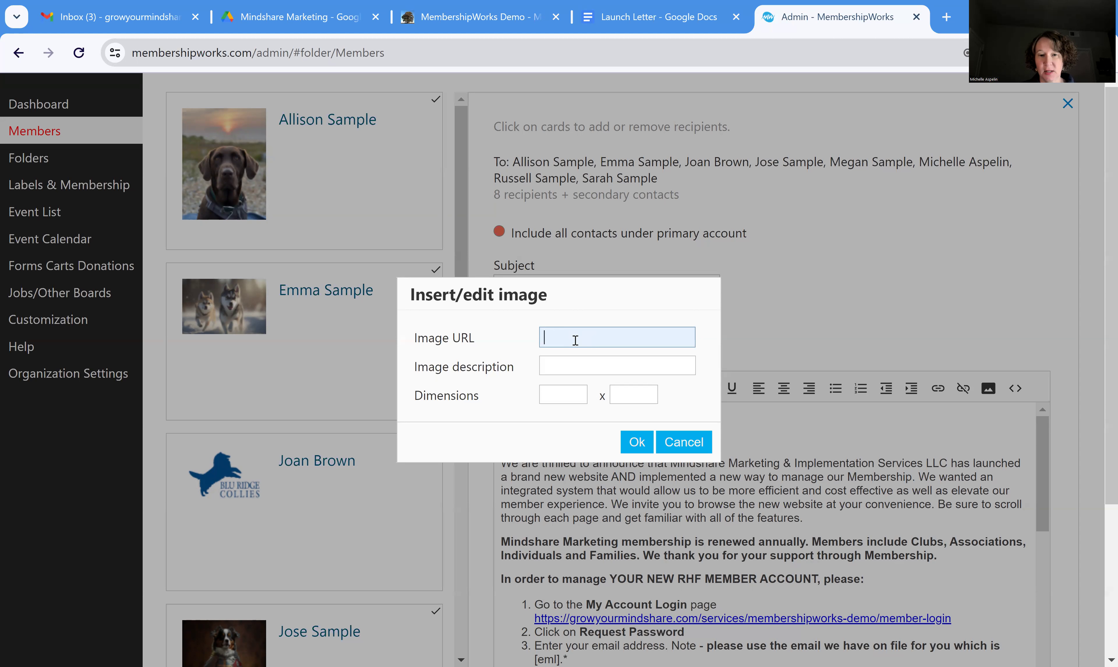
left_click(699, 443)
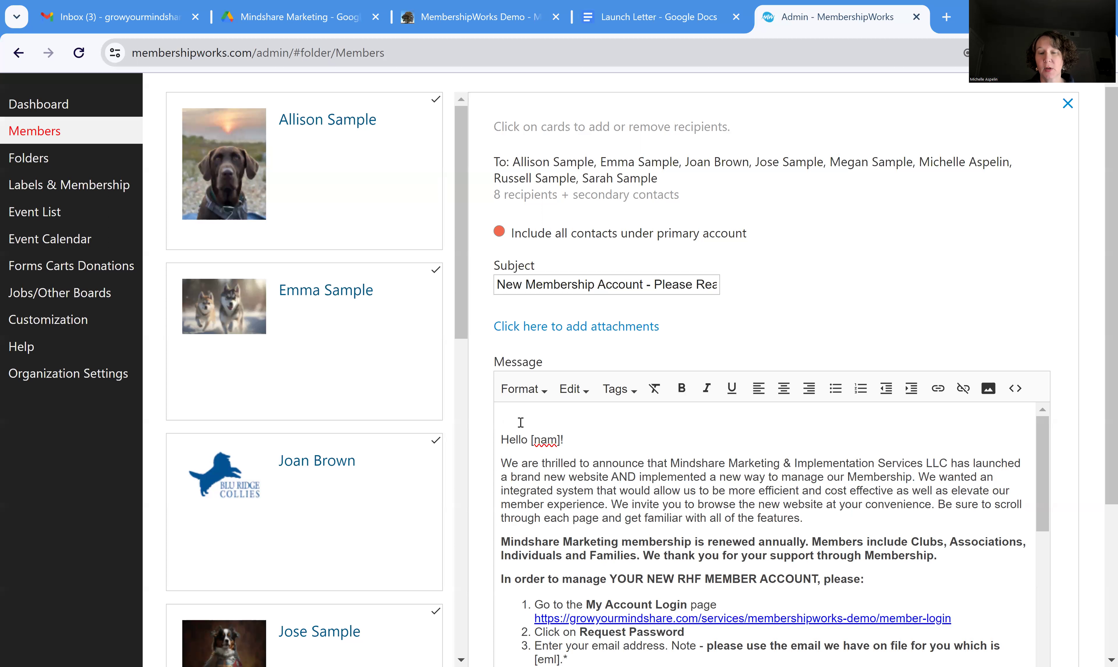
left_click(988, 389)
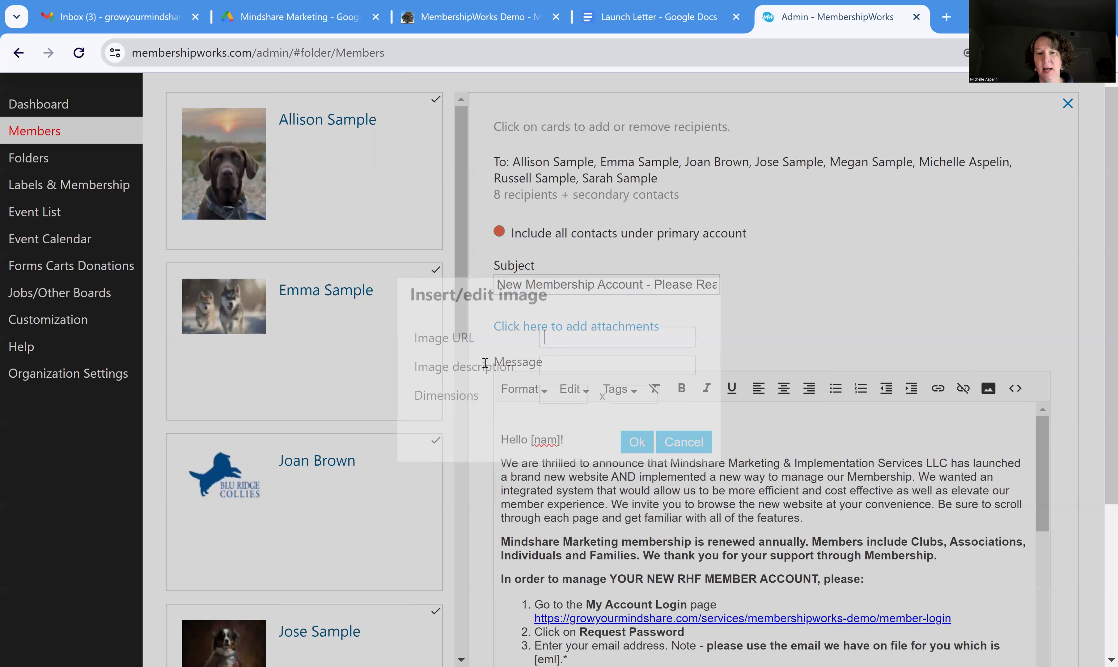
left_click(553, 396)
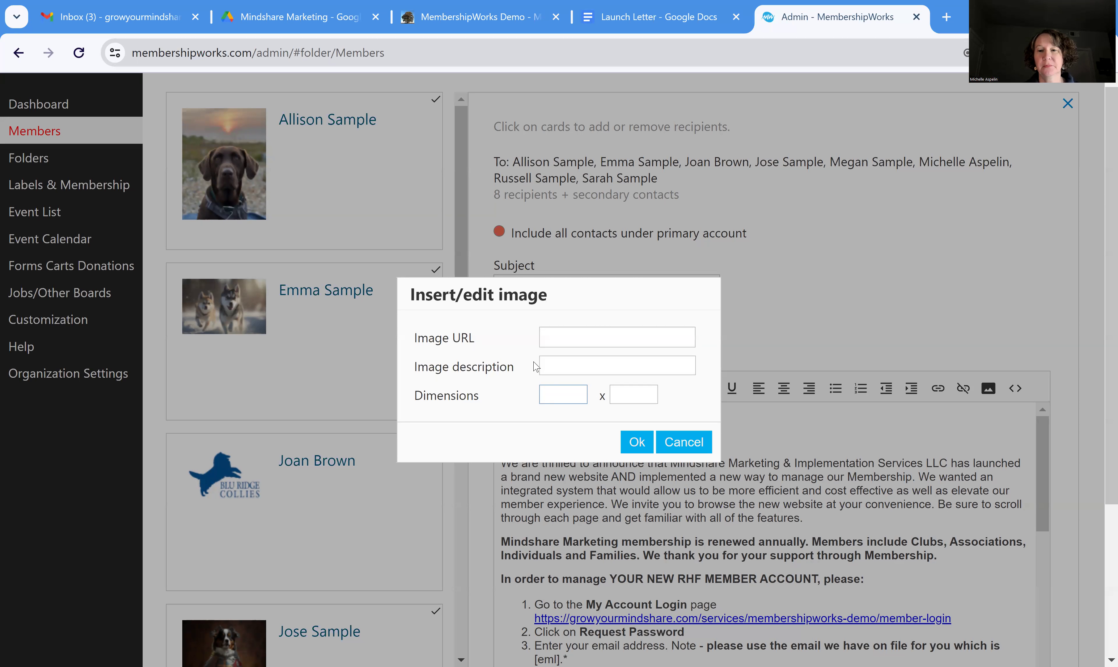
left_click(697, 444)
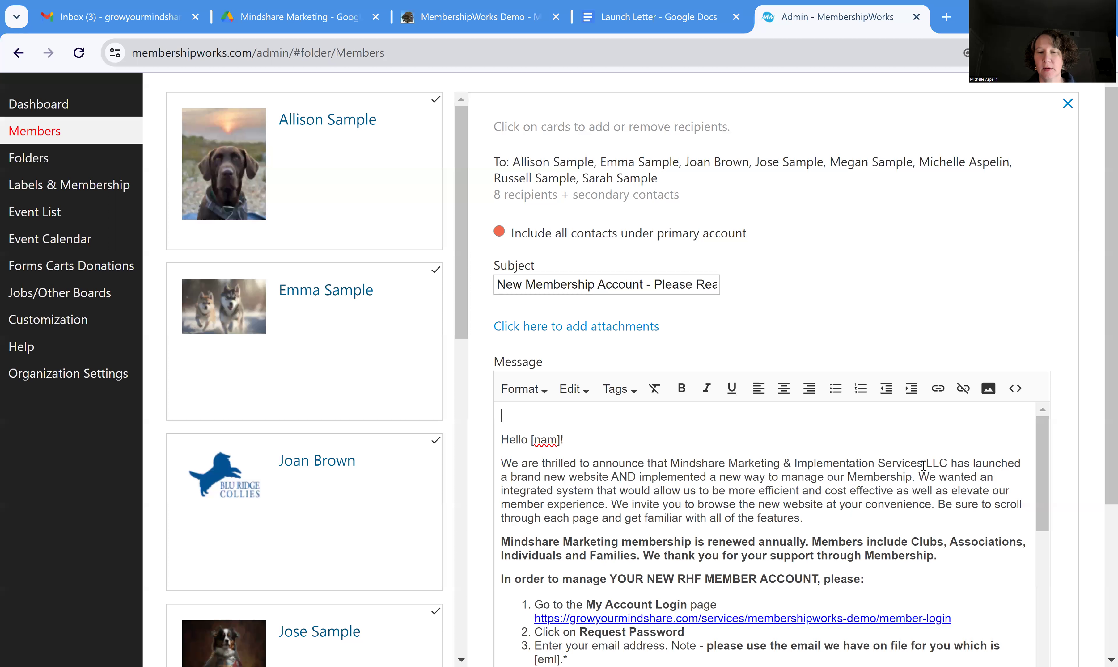
Remove the first three member accounts in the list from the email's recipients
scroll(991, 443, "down", 10)
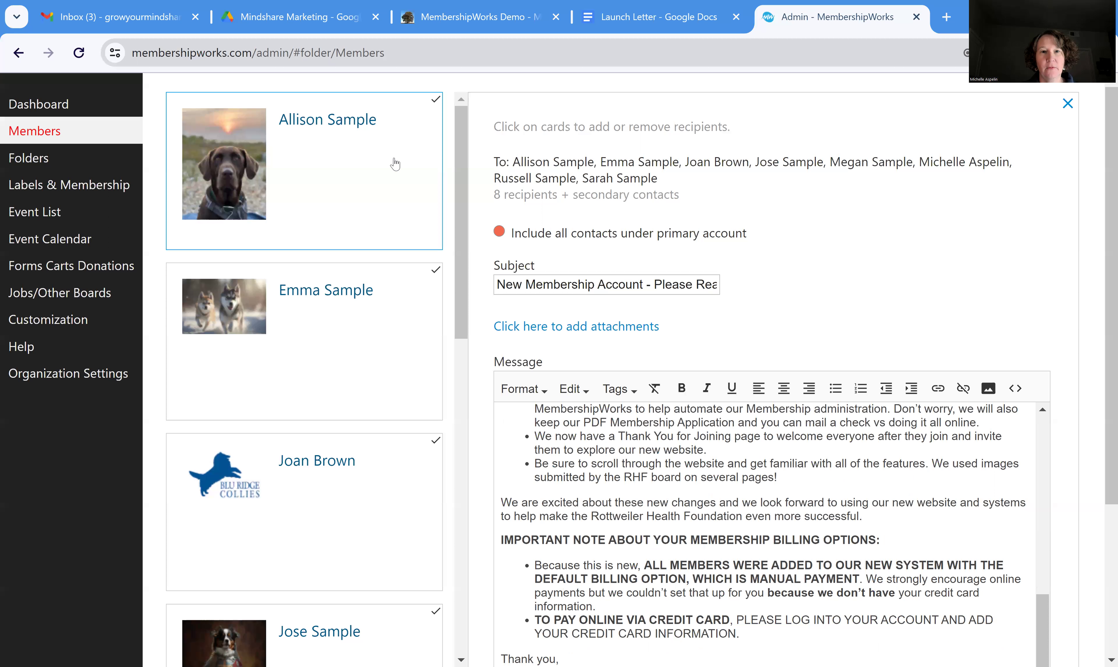
left_click(434, 104)
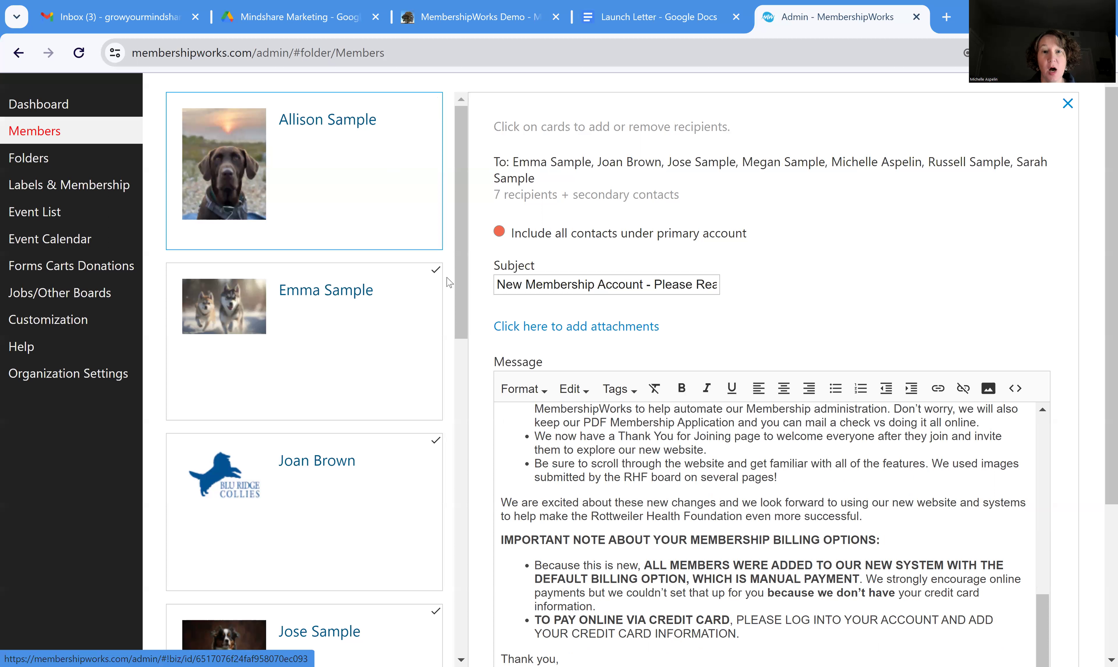
left_click(436, 269)
left_click(437, 440)
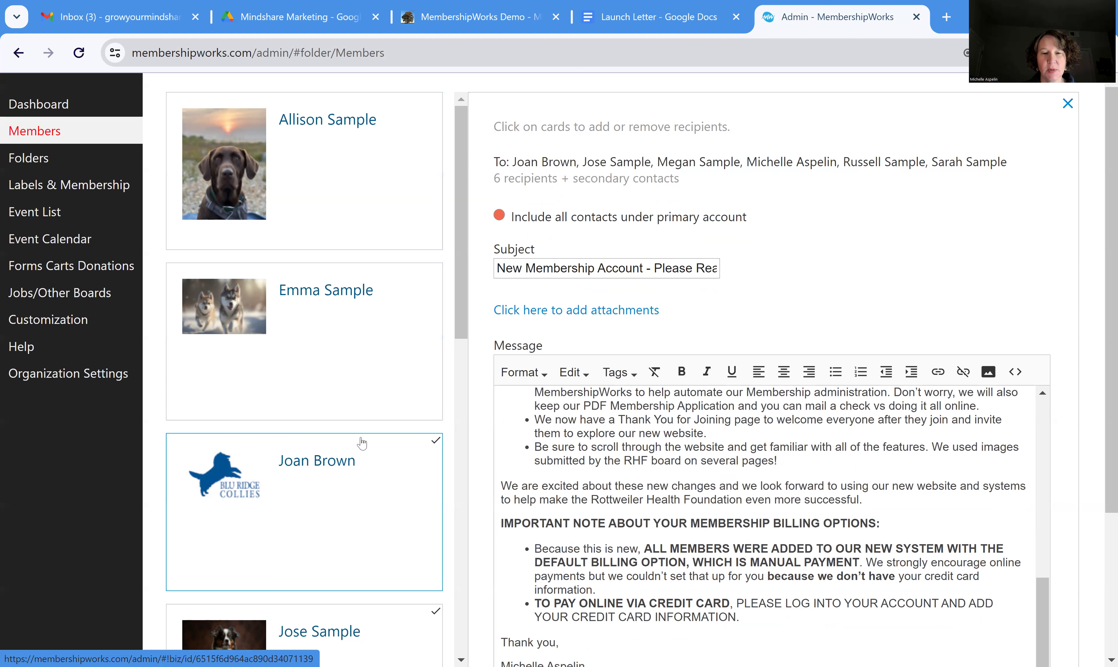
Remove the remaining members from the recipients, keeping only the sender's own account with the spaniel photo
scroll(339, 439, "down", 1)
scroll(339, 439, "down", 5)
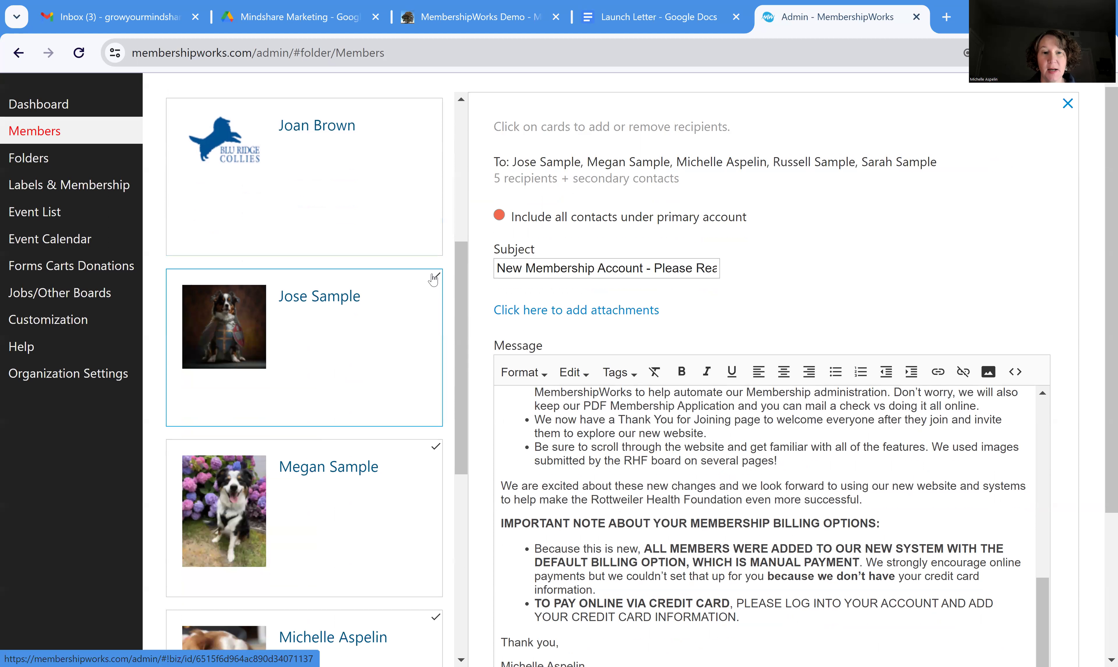
left_click(425, 434)
left_click(392, 432)
scroll(408, 440, "down", 3)
left_click(417, 449)
scroll(408, 476, "down", 2)
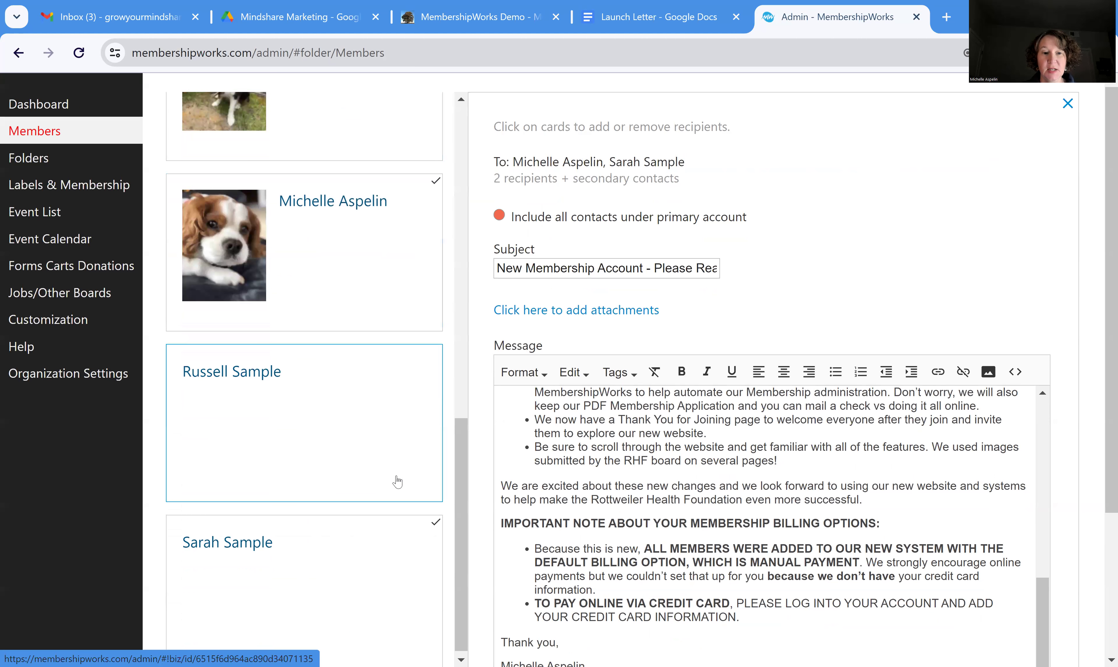
left_click(438, 519)
Check the recipient and message, preview the email, send it to the sender's own account only, and close the sending notice
scroll(353, 419, "down", 4)
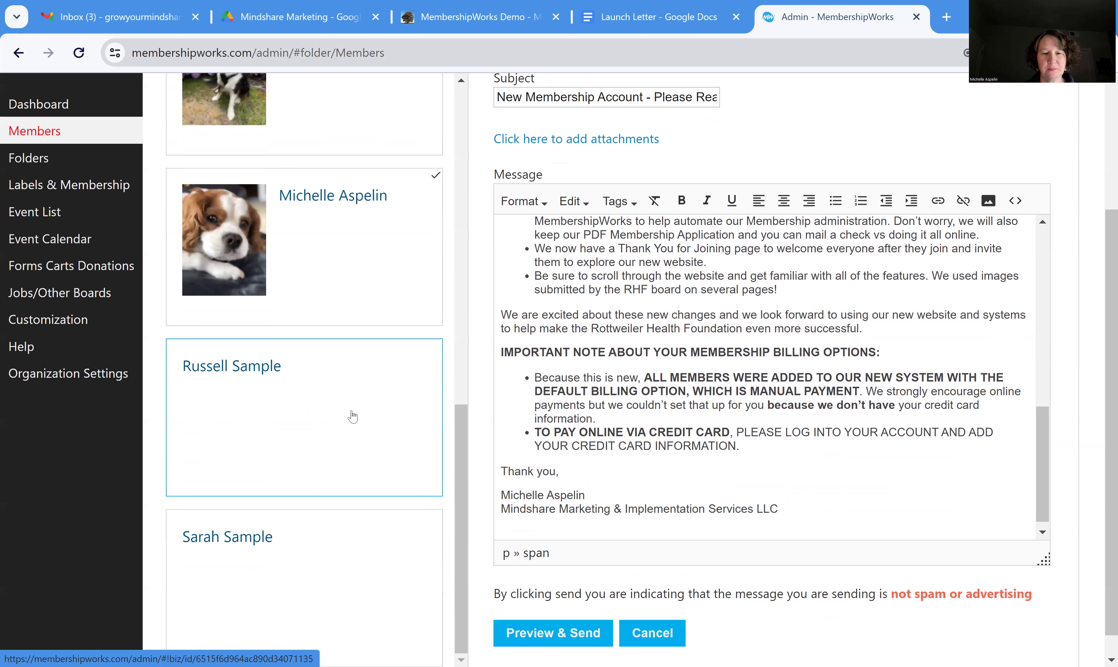
scroll(744, 281, "up", 5)
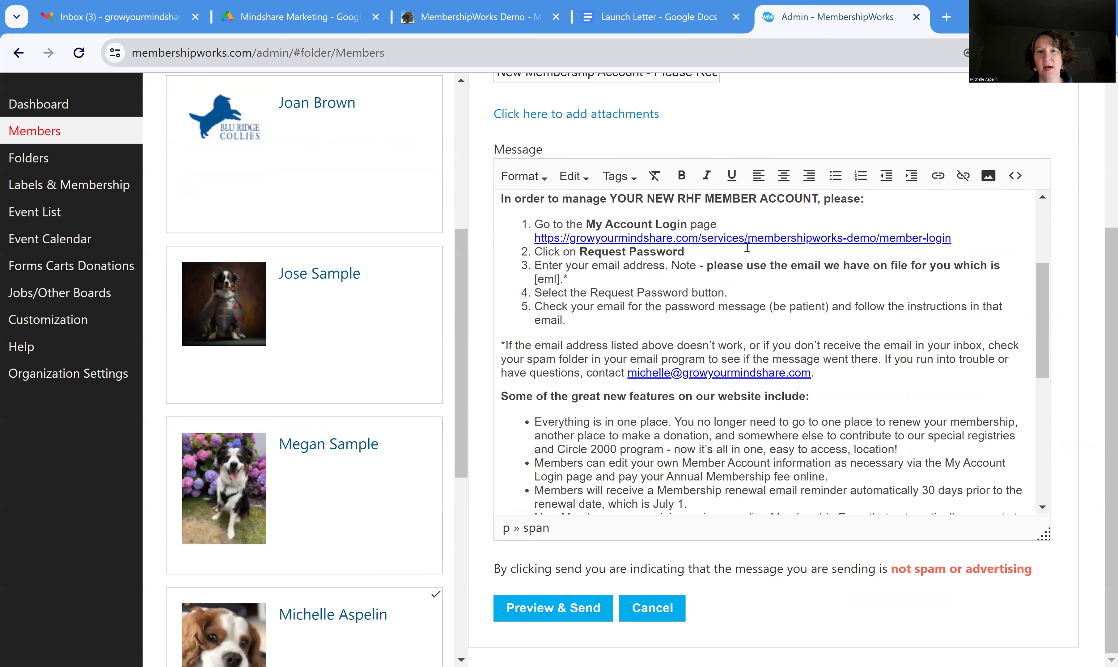
scroll(737, 217, "up", 10)
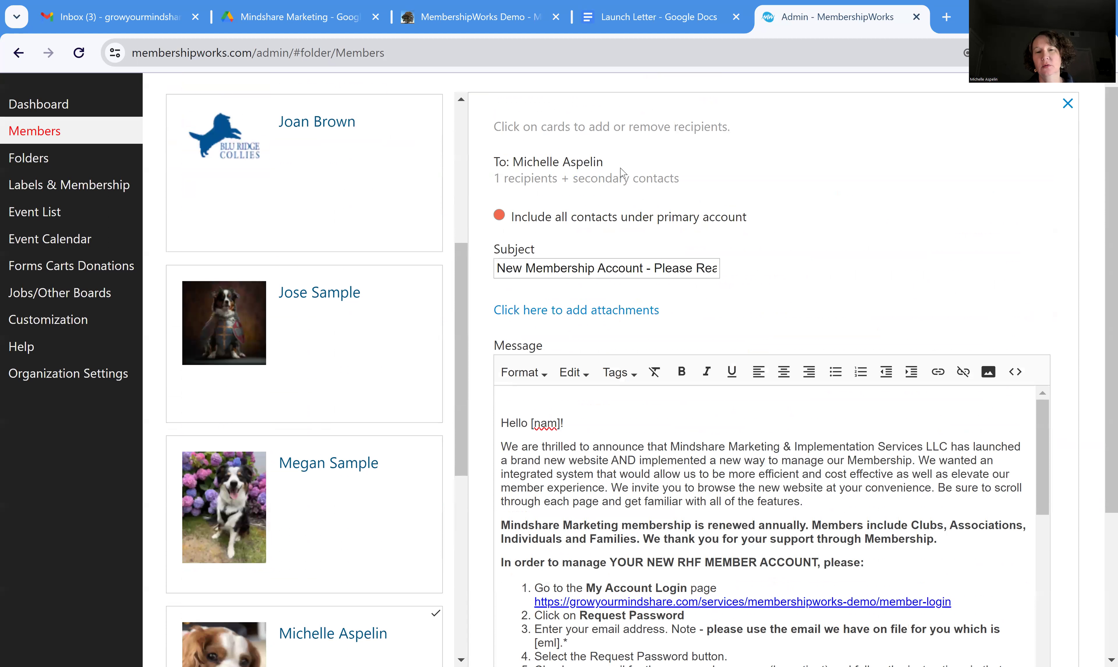
scroll(683, 375, "down", 4)
scroll(652, 464, "down", 4)
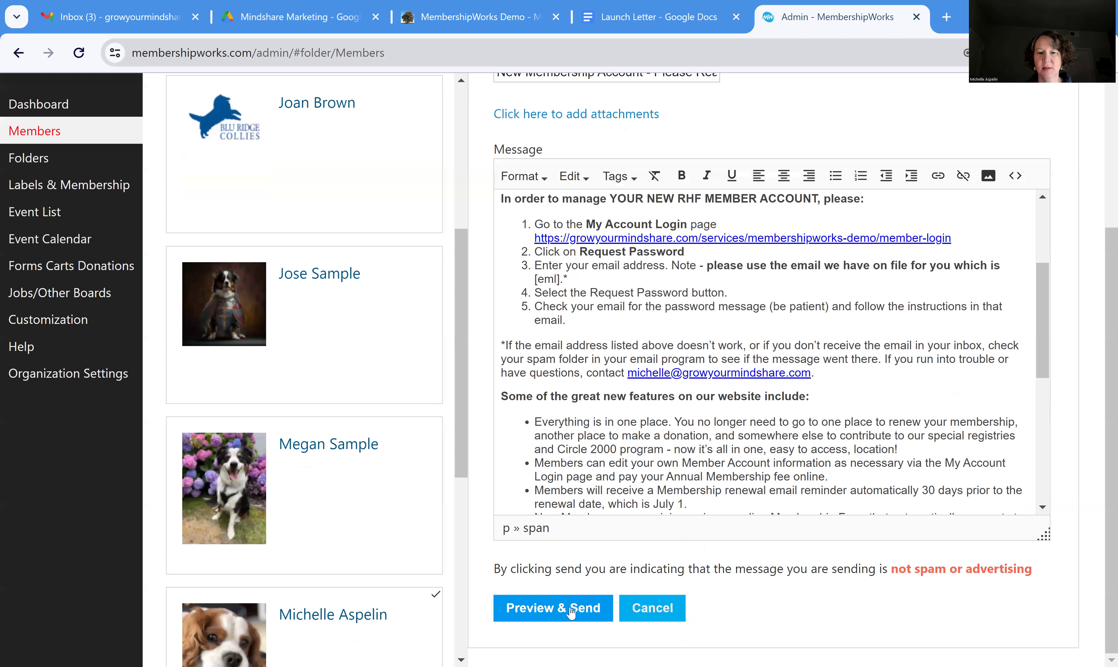
left_click(522, 611)
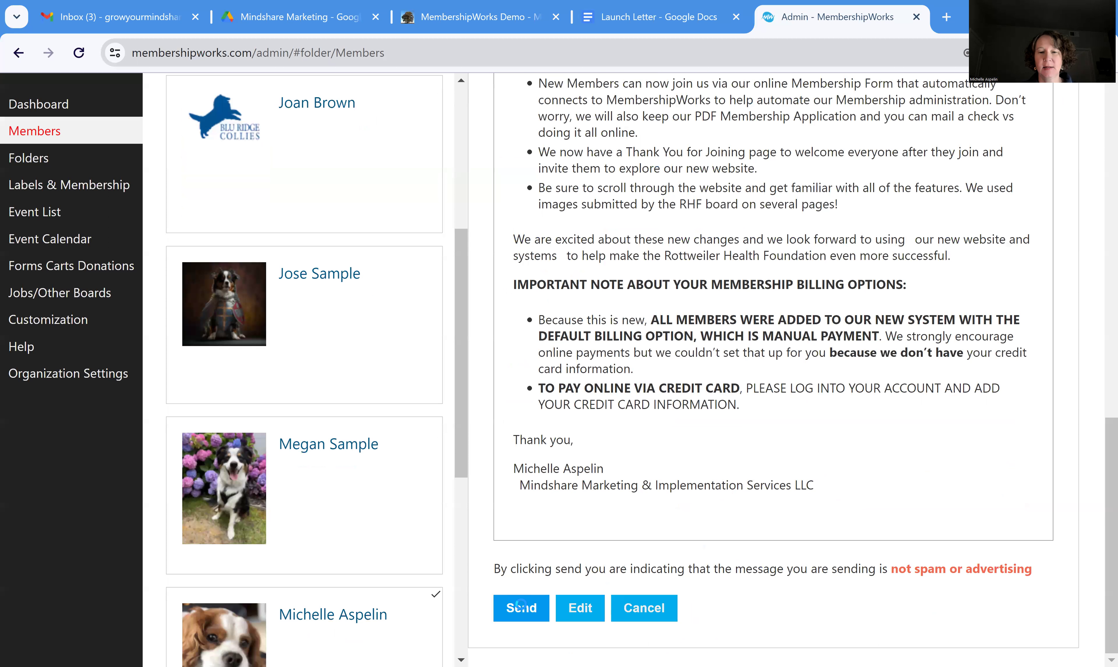
left_click(523, 609)
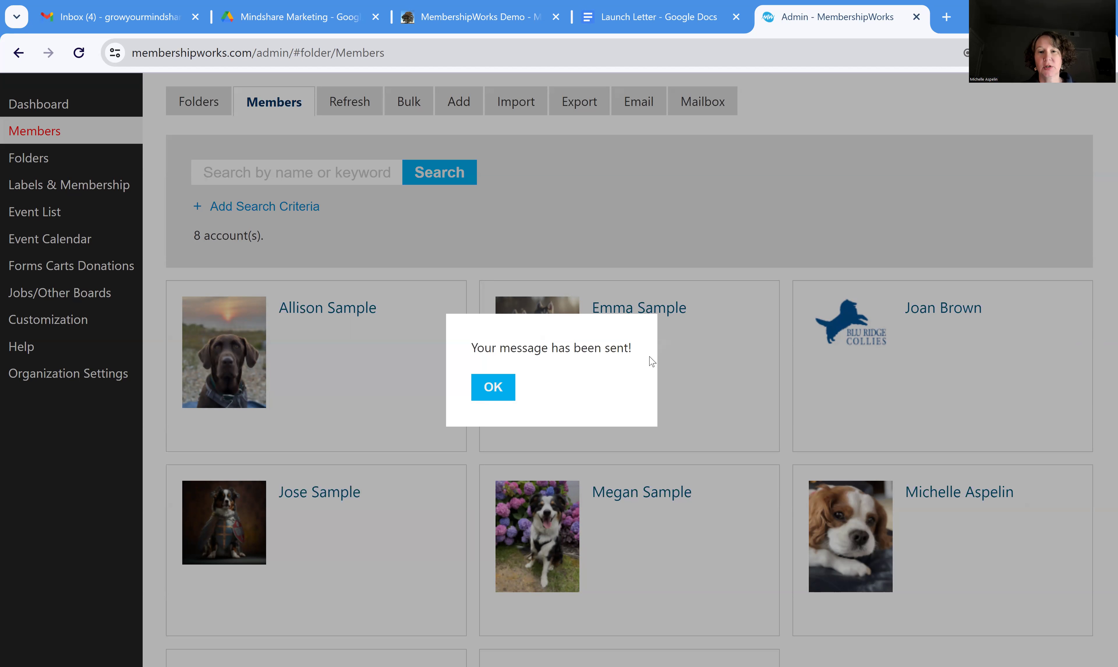
left_click(498, 390)
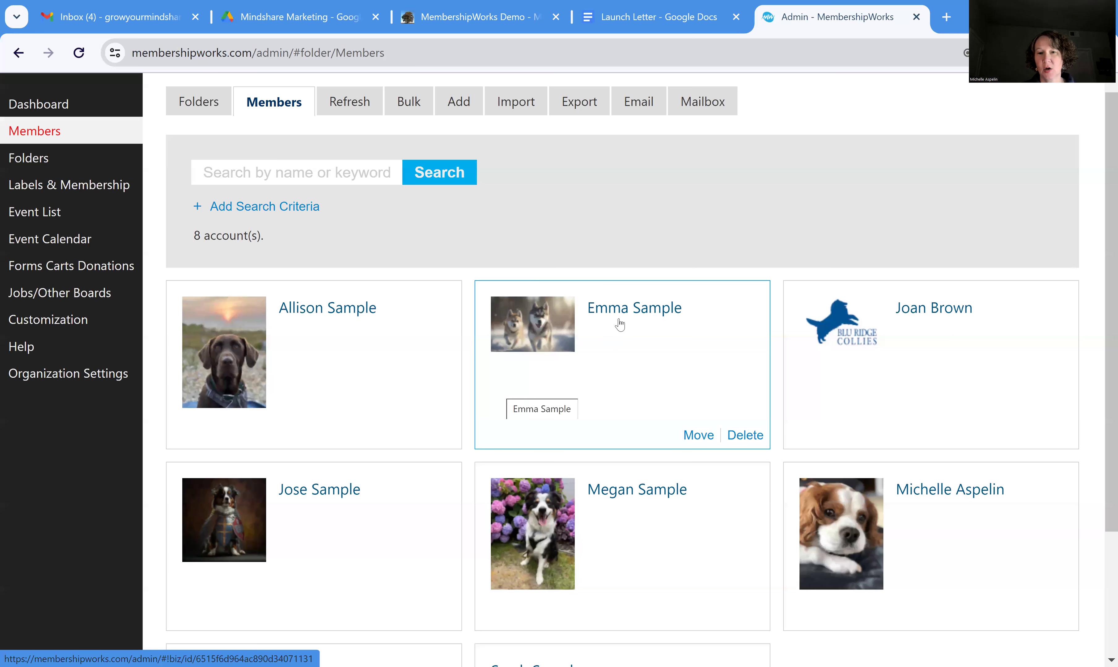
Open the profile of the member with the two-huskies photo and examine the account's email field
left_click(633, 312)
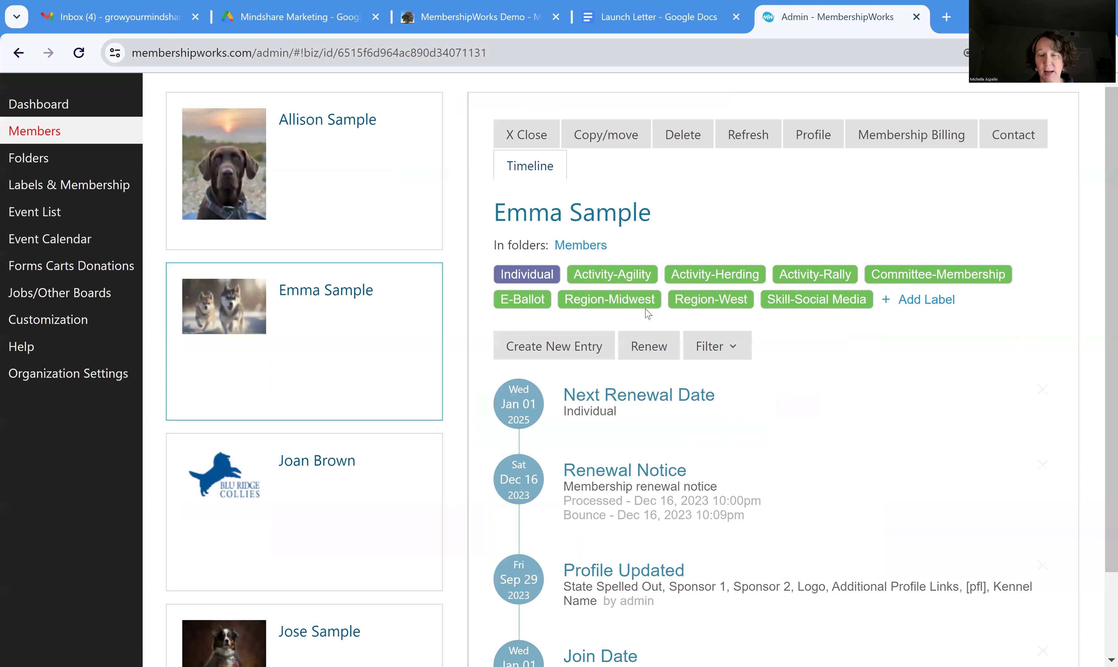
left_click(813, 141)
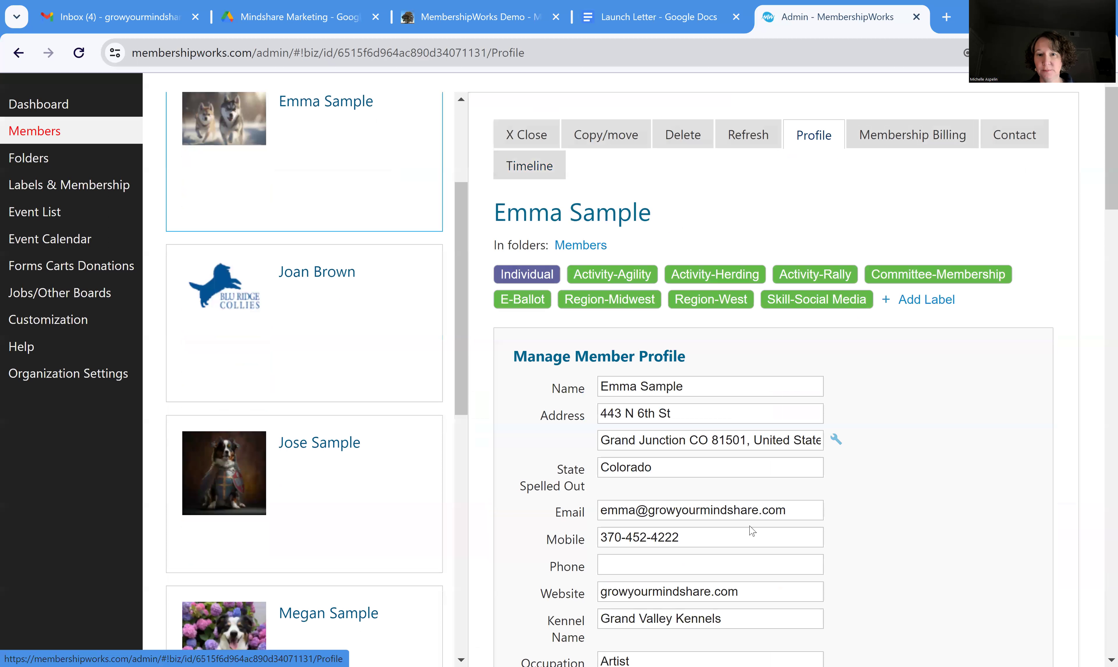
scroll(703, 498, "down", 2)
left_click(708, 432)
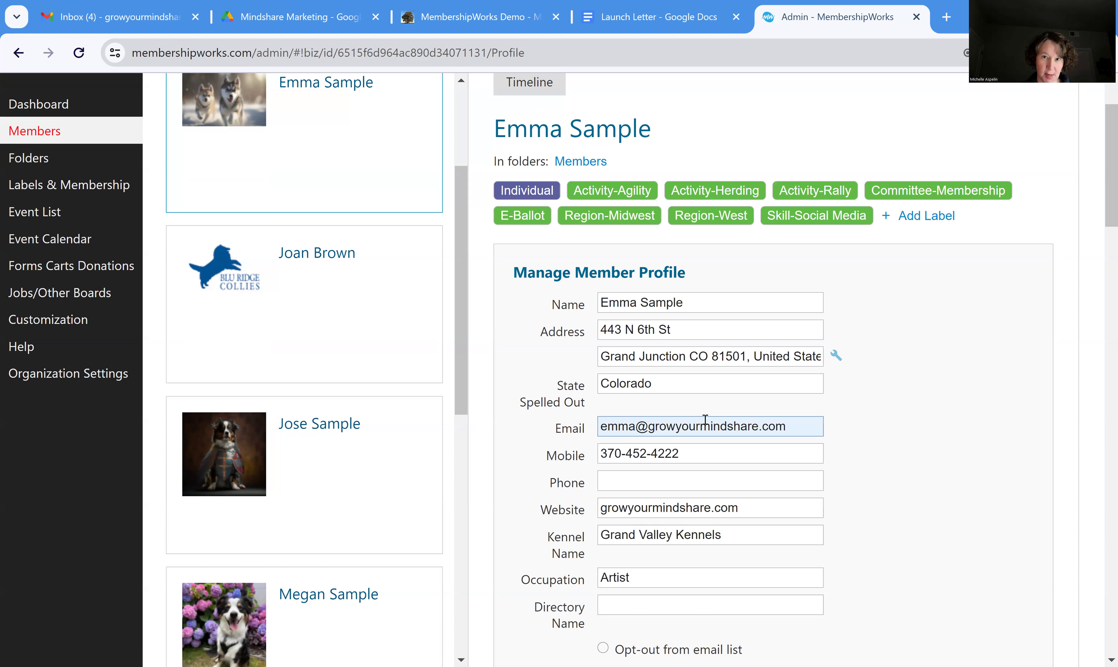
Review the rest of the open member's profile fields and save the profile
scroll(784, 406, "down", 2)
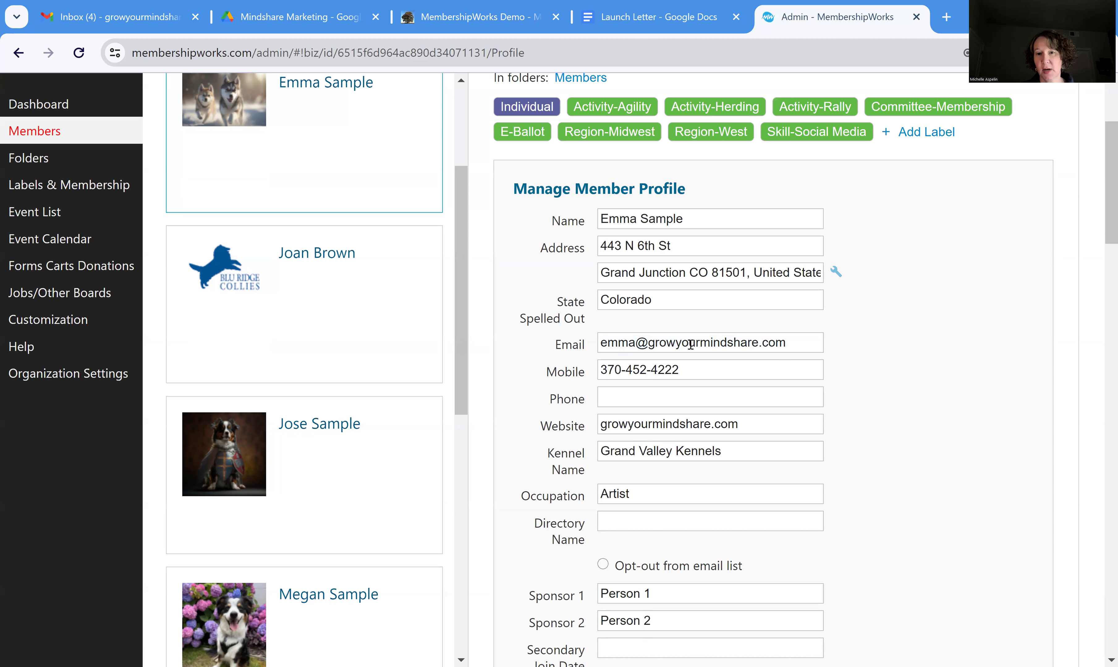
scroll(688, 390, "down", 10)
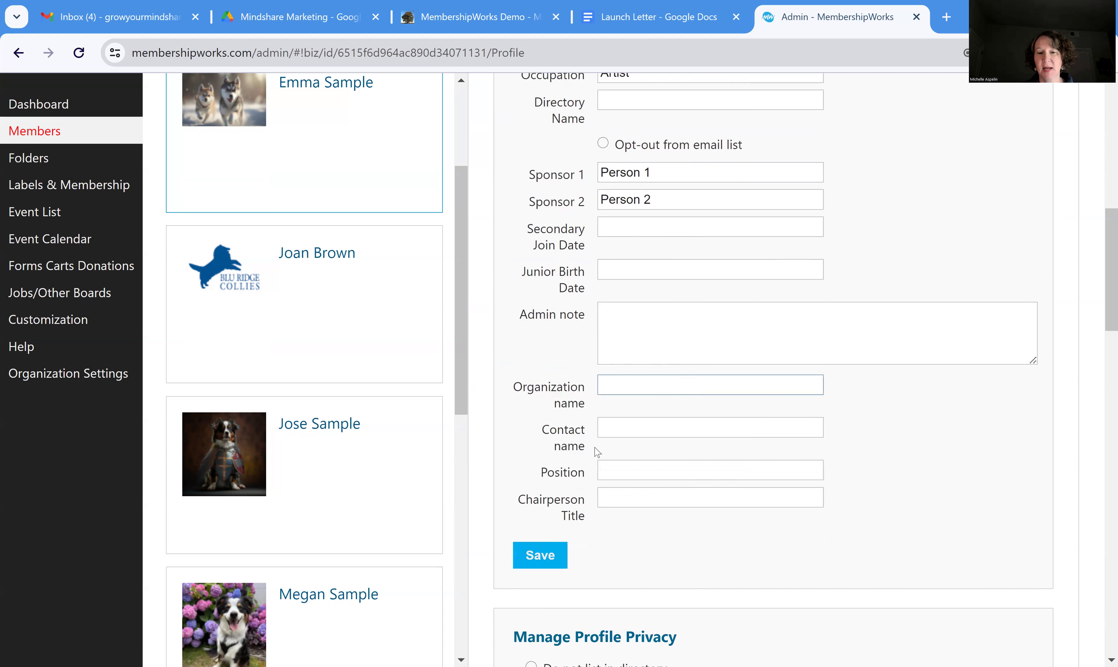
left_click(541, 473)
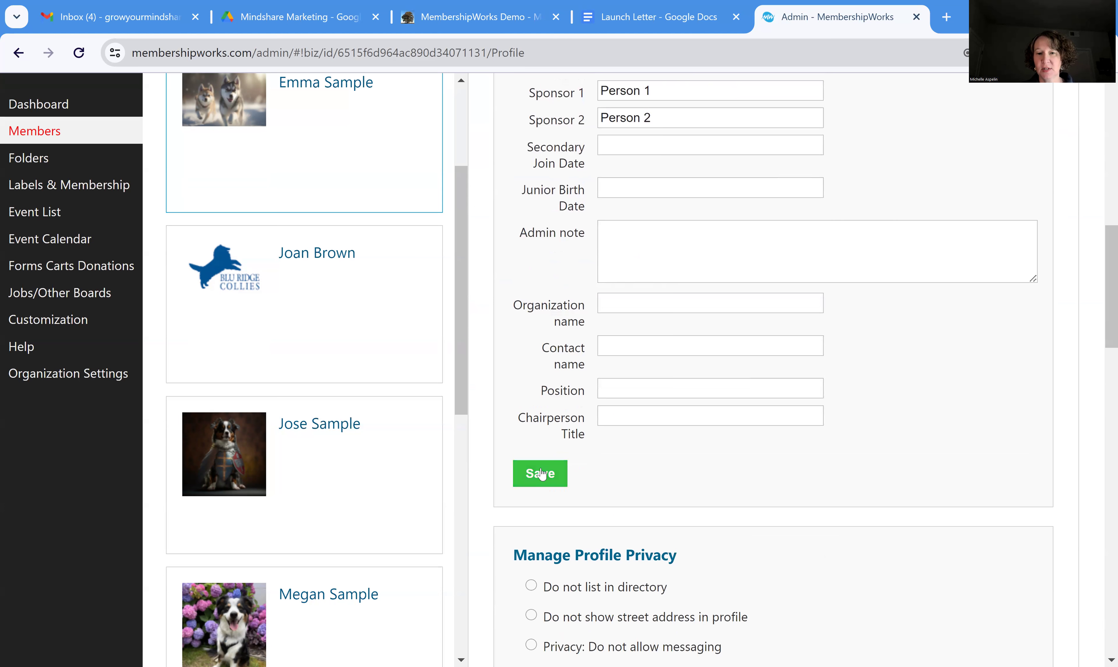
scroll(838, 259, "up", 12)
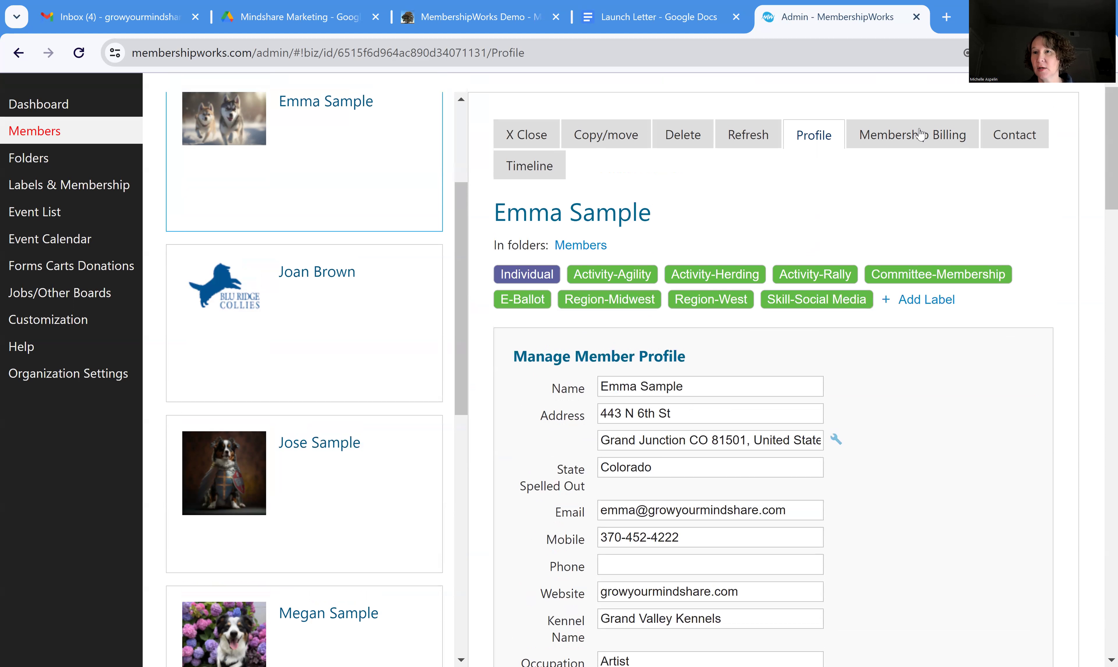
Open the member's contact details and start a new message to that member
left_click(1020, 145)
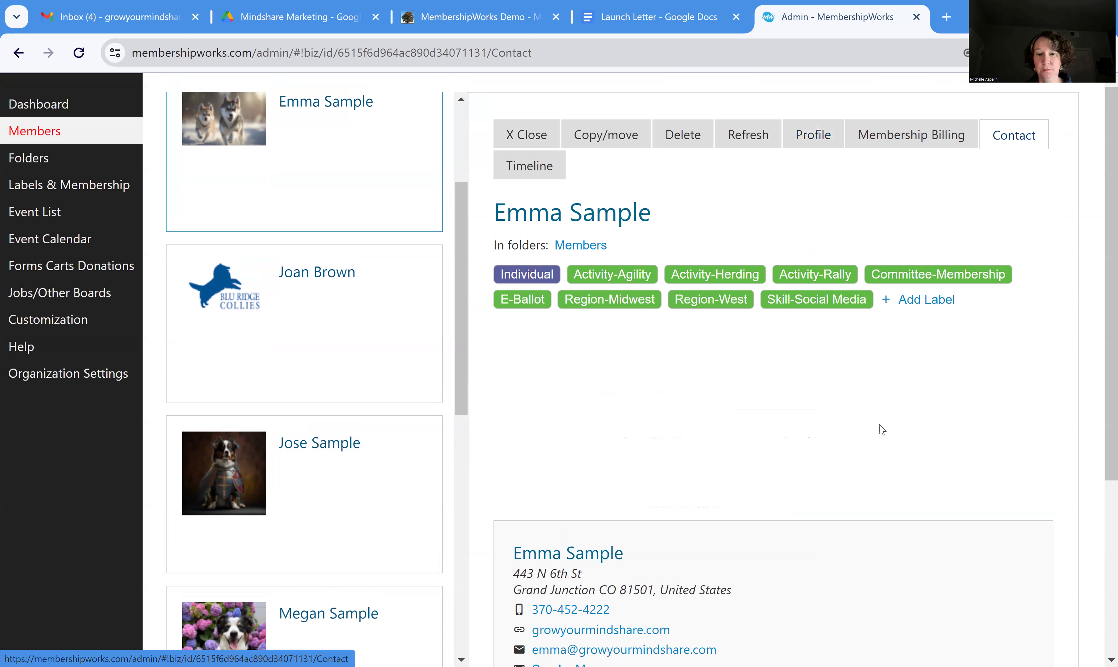
scroll(879, 426, "down", 3)
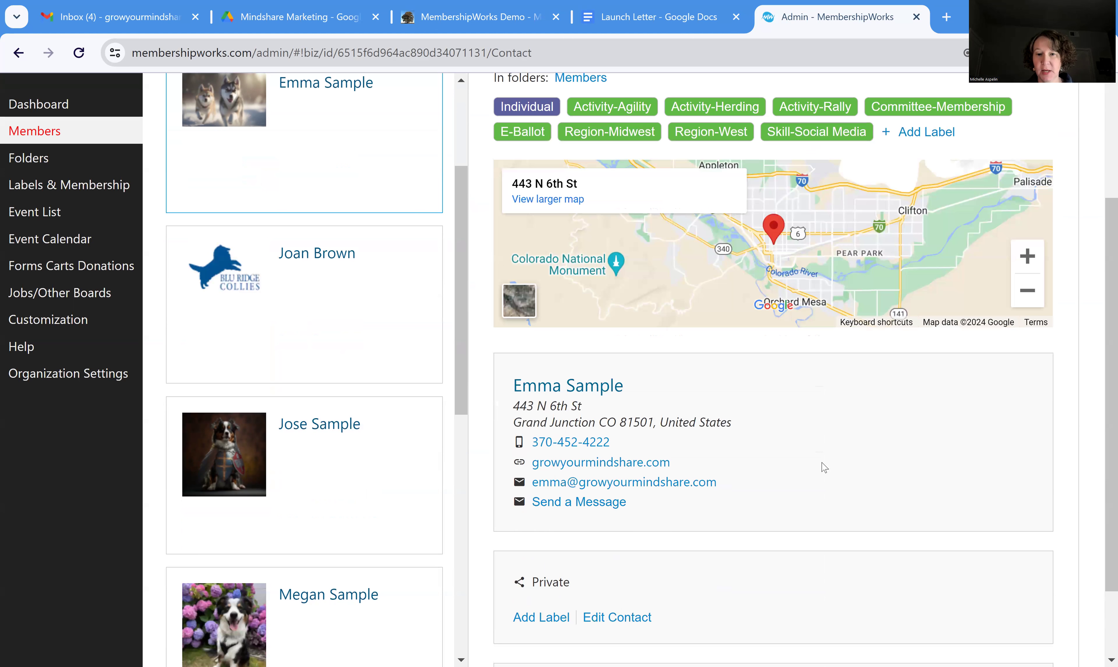
left_click(606, 509)
scroll(606, 509, "down", 5)
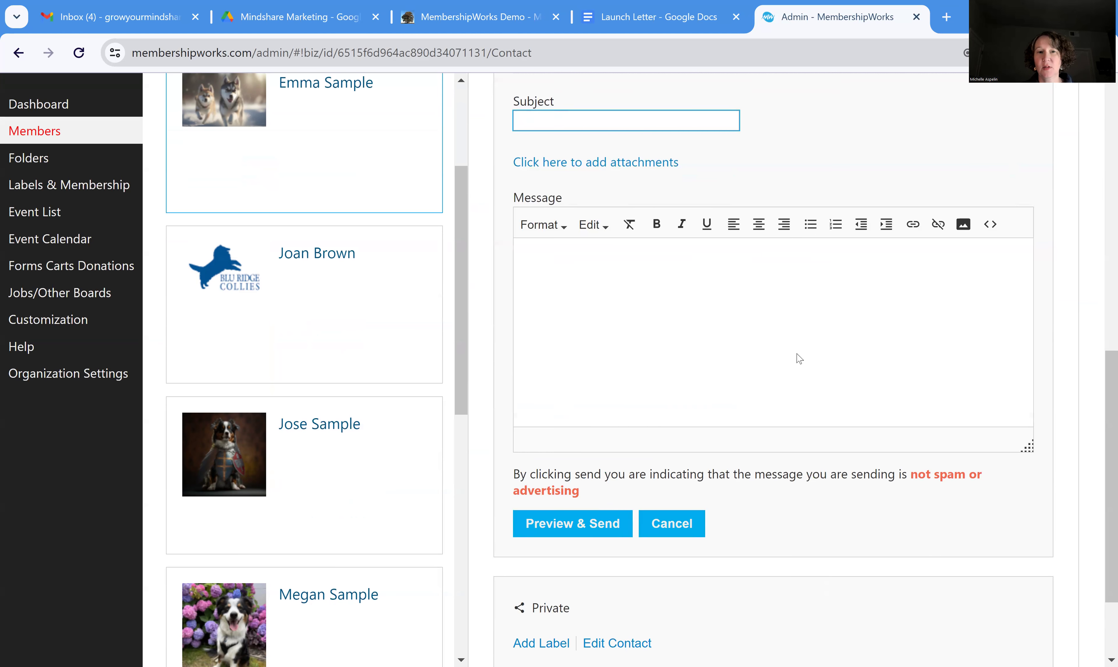
scroll(799, 359, "up", 5)
scroll(799, 359, "down", 3)
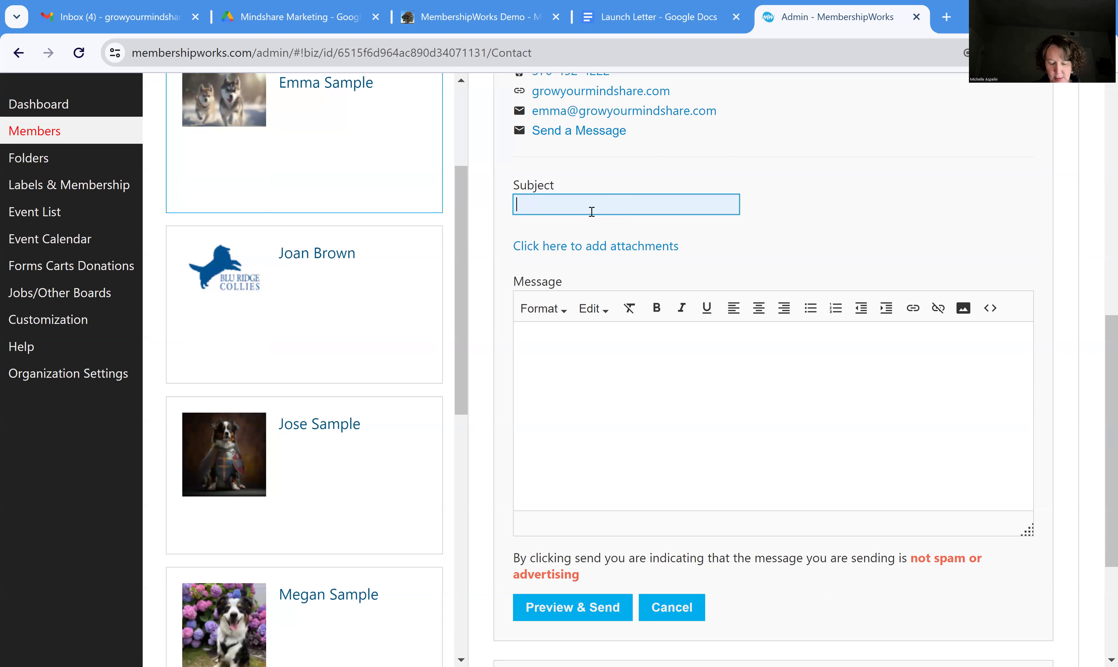
Enter "New Member Account - Please Read!" as the message subject
type("New Mem")
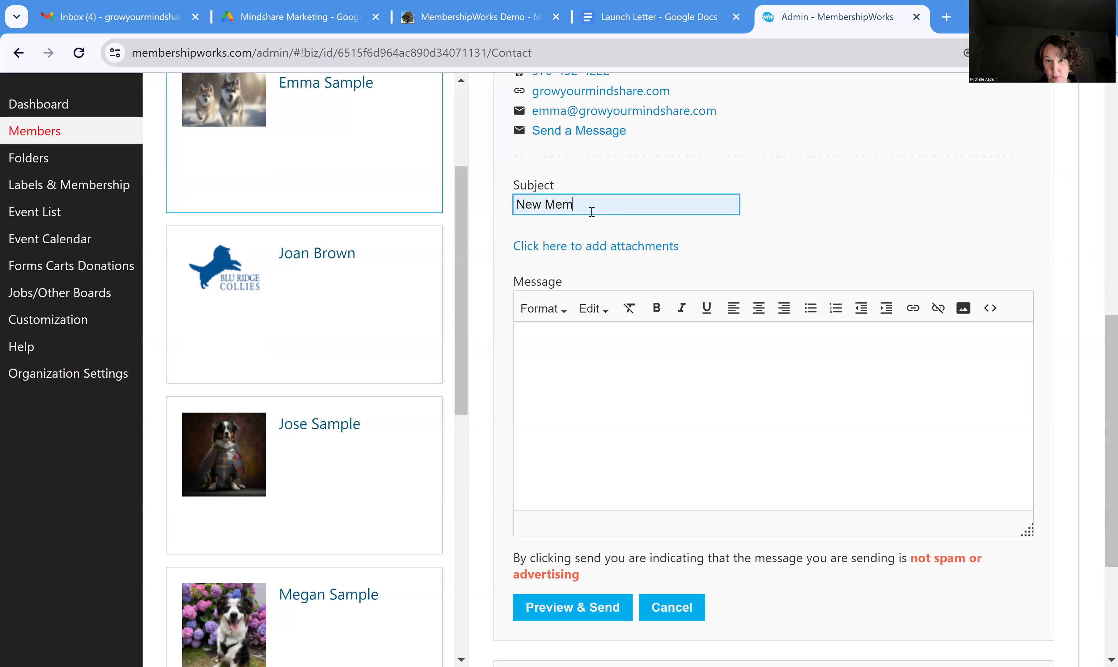
type("ber Account")
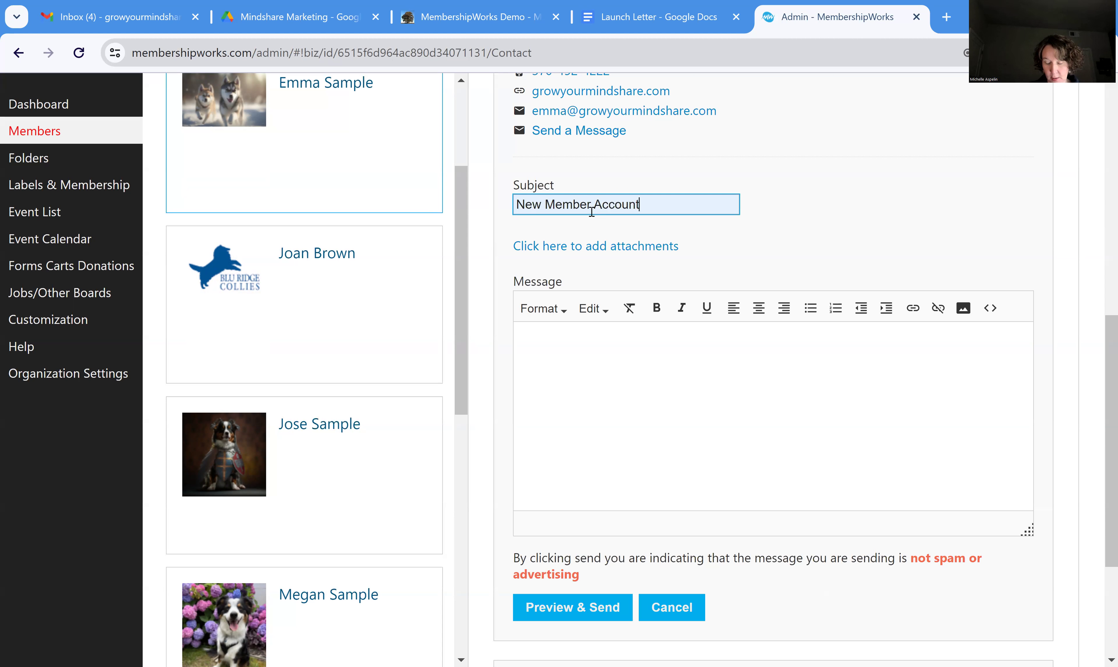
type(" - Please R")
key("BackSpace")
key("BackSpace")
type("Read!")
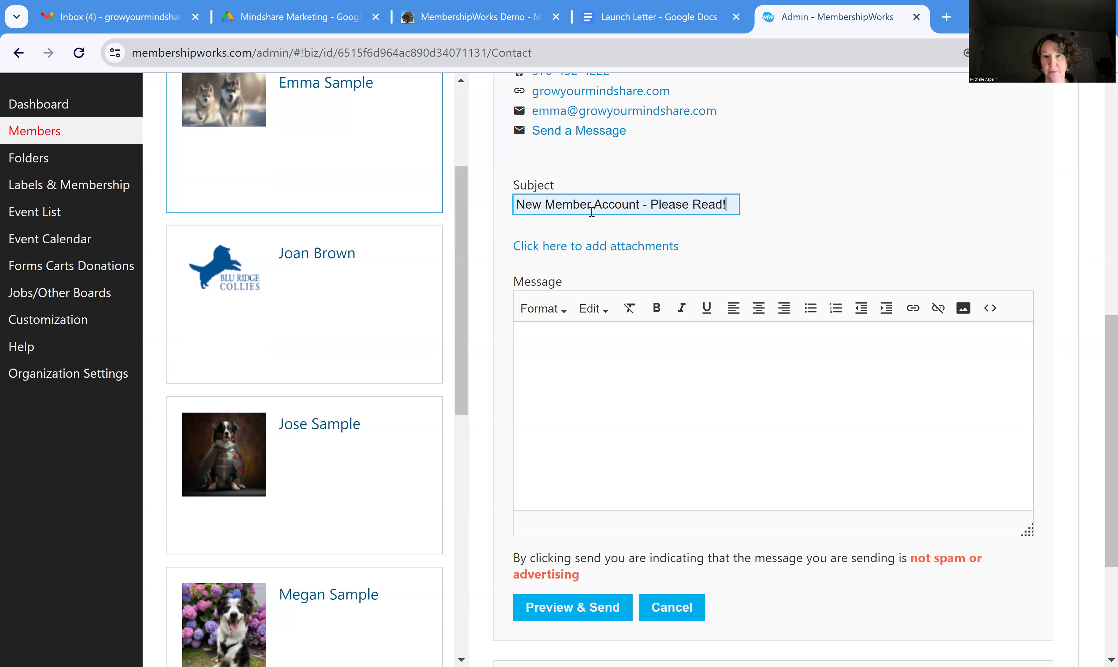
Copy the selected launch letter text from the Launch Letter Google Doc and paste it into the member's message body
left_click(584, 337)
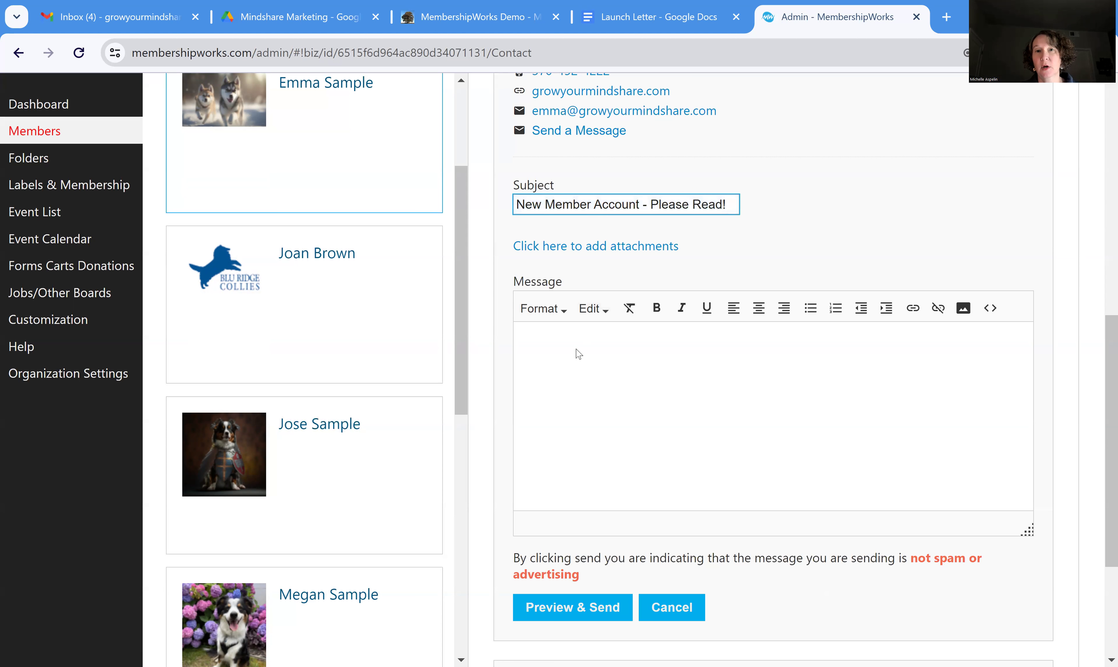
left_click(665, 20)
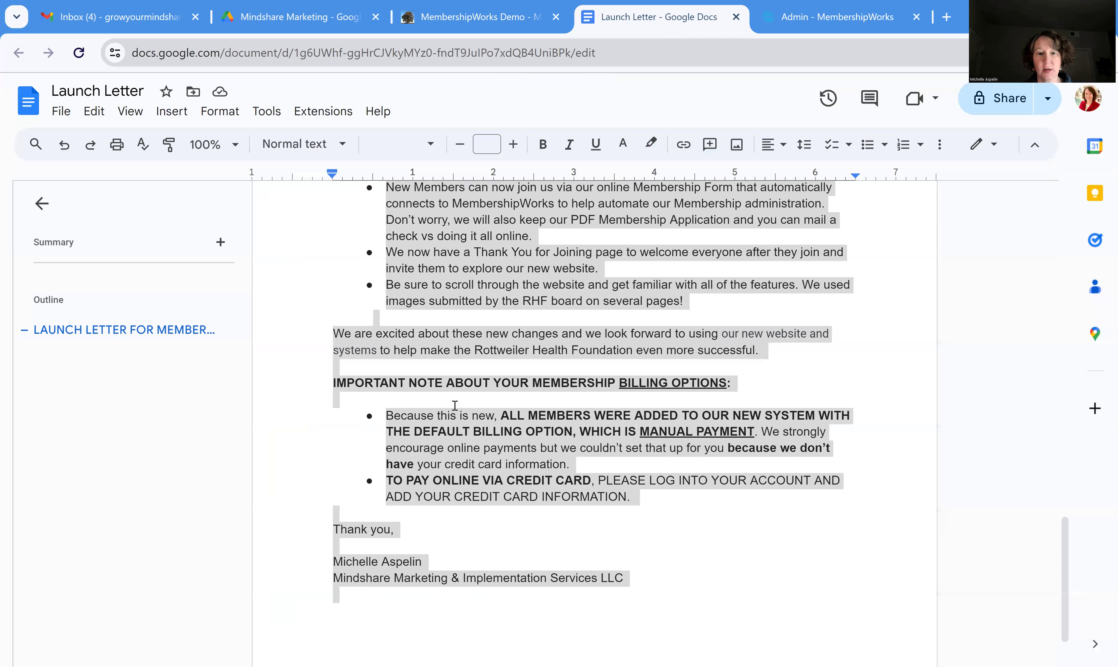
right_click(516, 289)
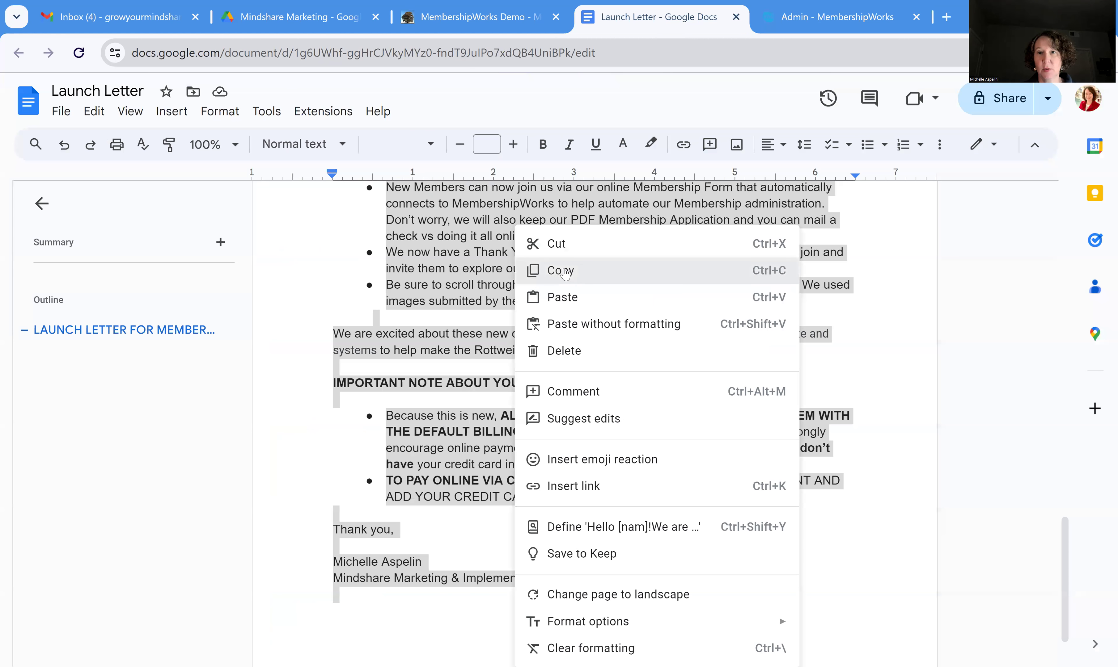
left_click(562, 272)
left_click(792, 18)
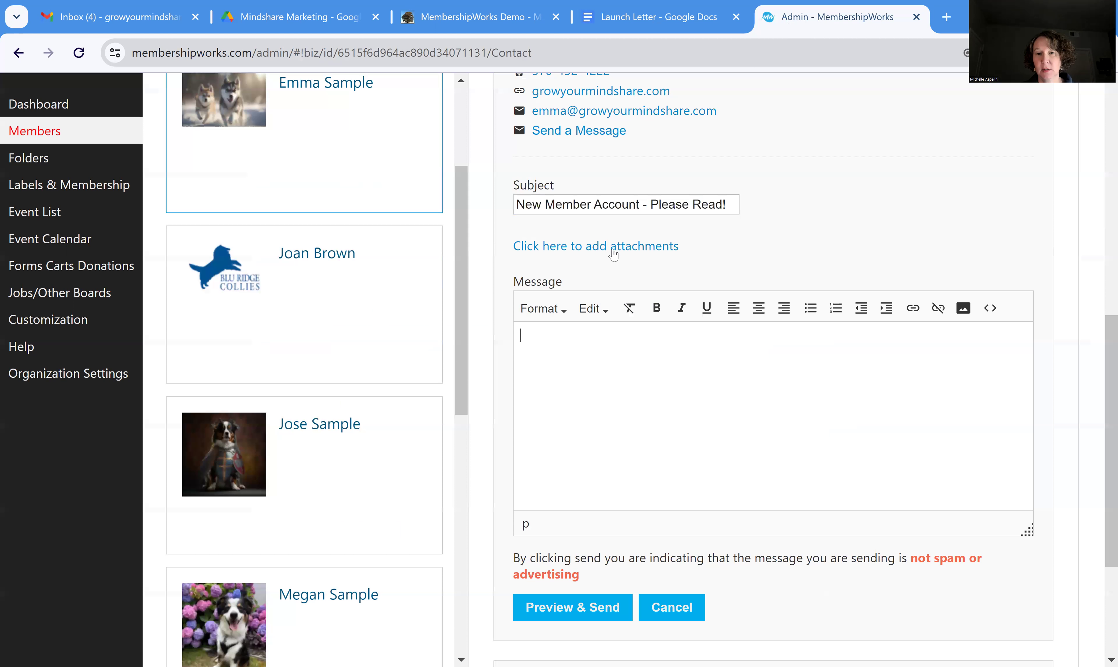
right_click(552, 337)
left_click(582, 495)
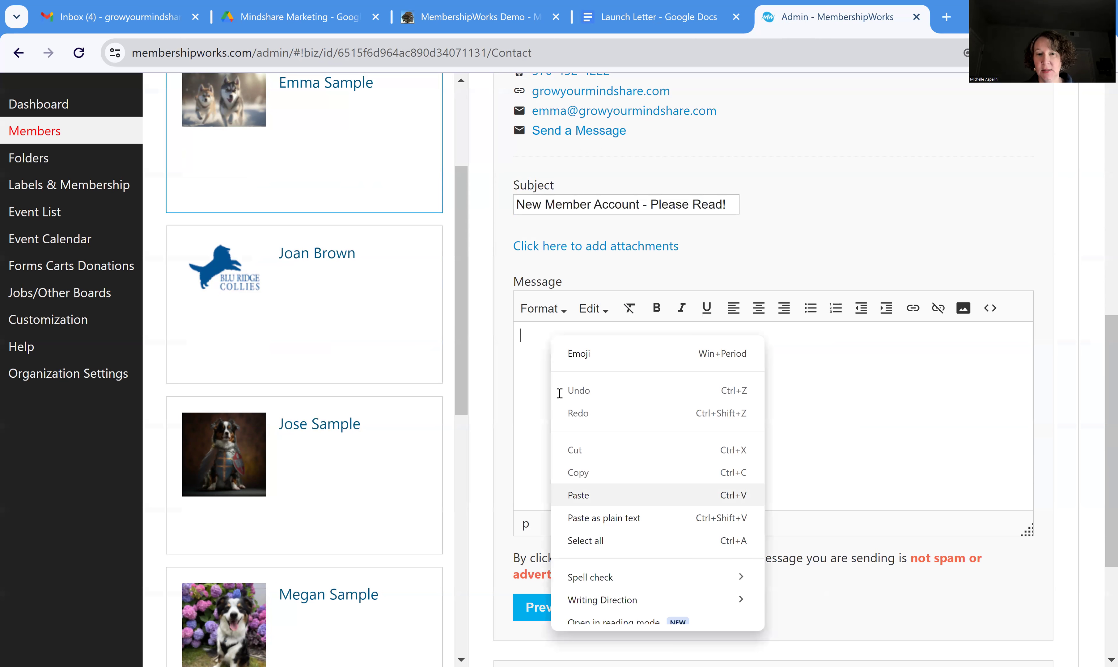
Delete the extra blank lines before and after the "Thank you," closing in the message
left_click(554, 385)
key("BackSpace")
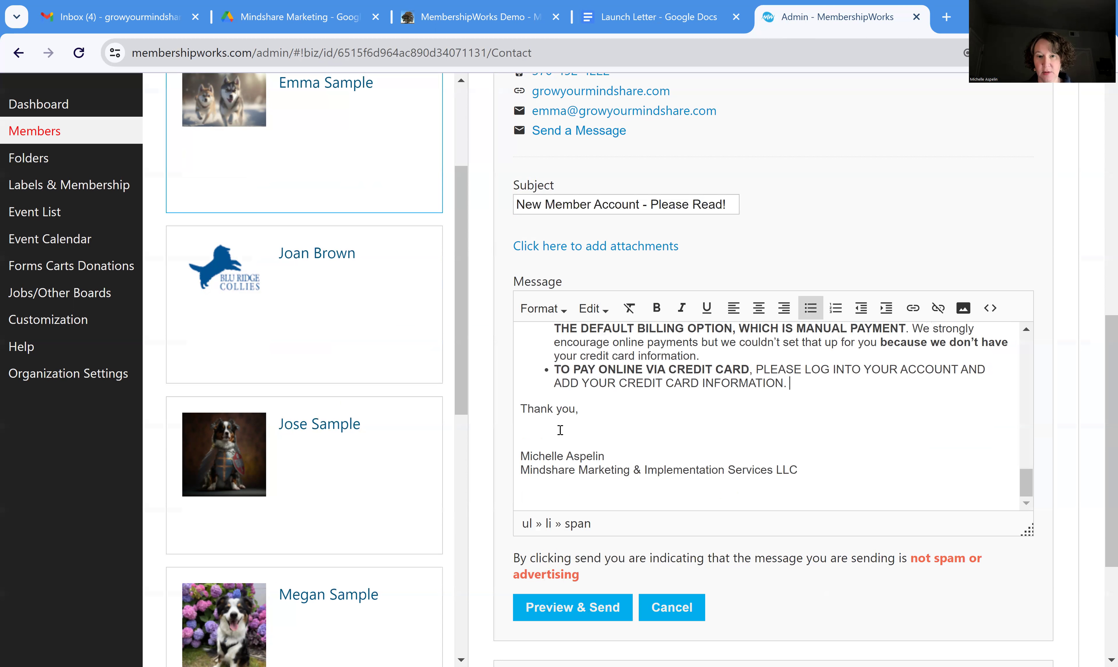
left_click(561, 429)
key("BackSpace")
scroll(664, 419, "down", 4)
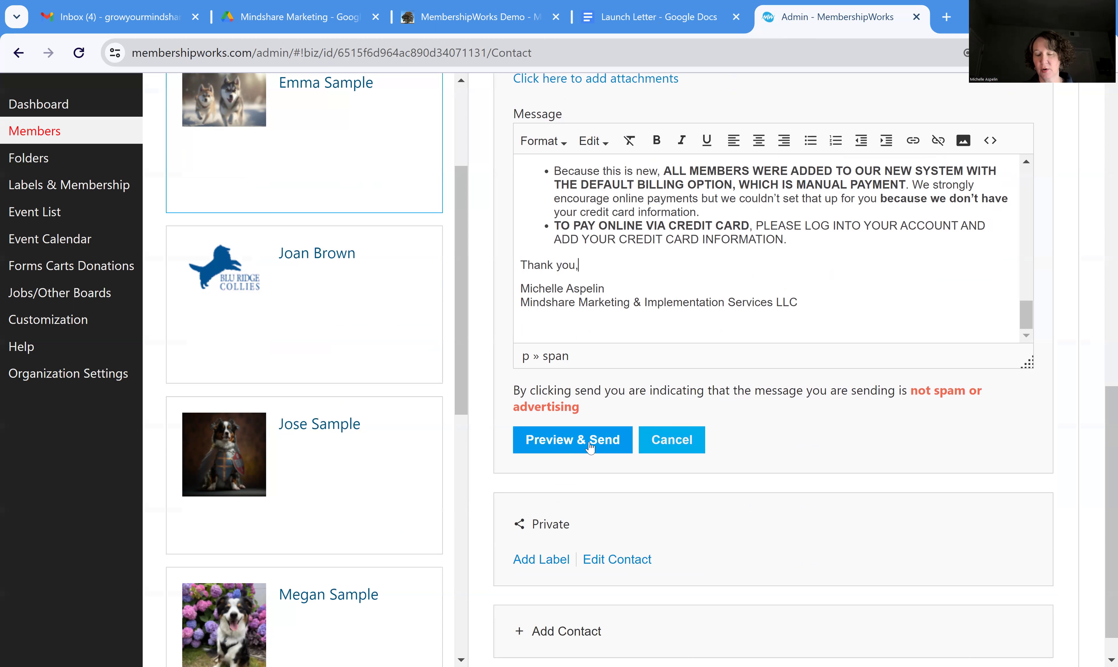
Cancel the member's message without sending it and close the profile to return to the full members list
left_click(675, 443)
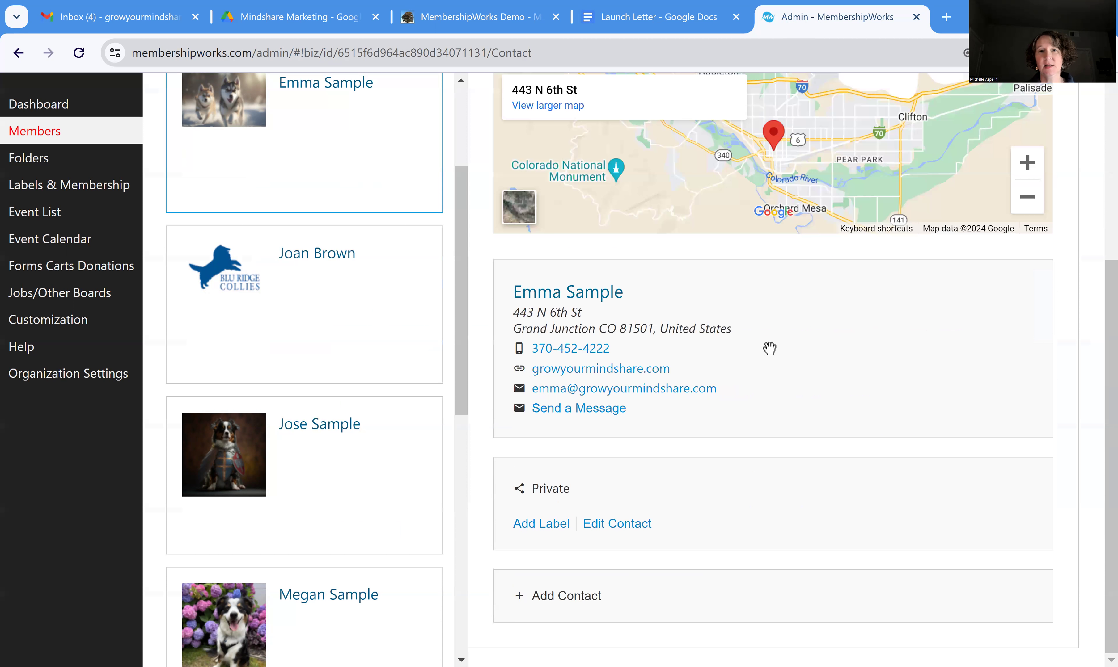
scroll(767, 346, "up", 5)
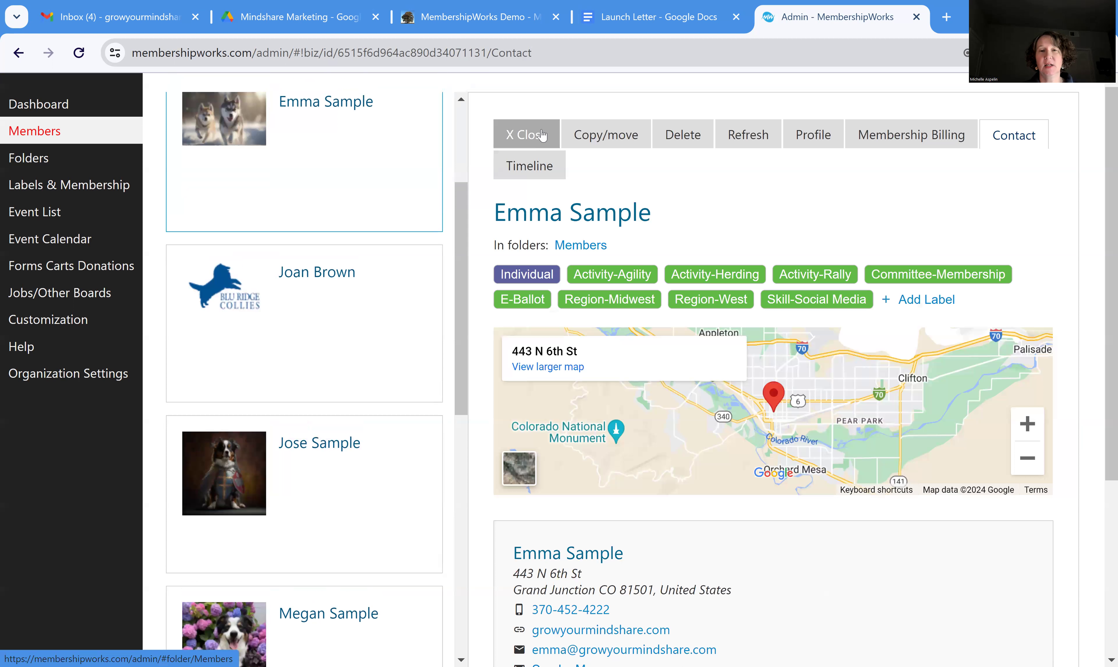
left_click(542, 135)
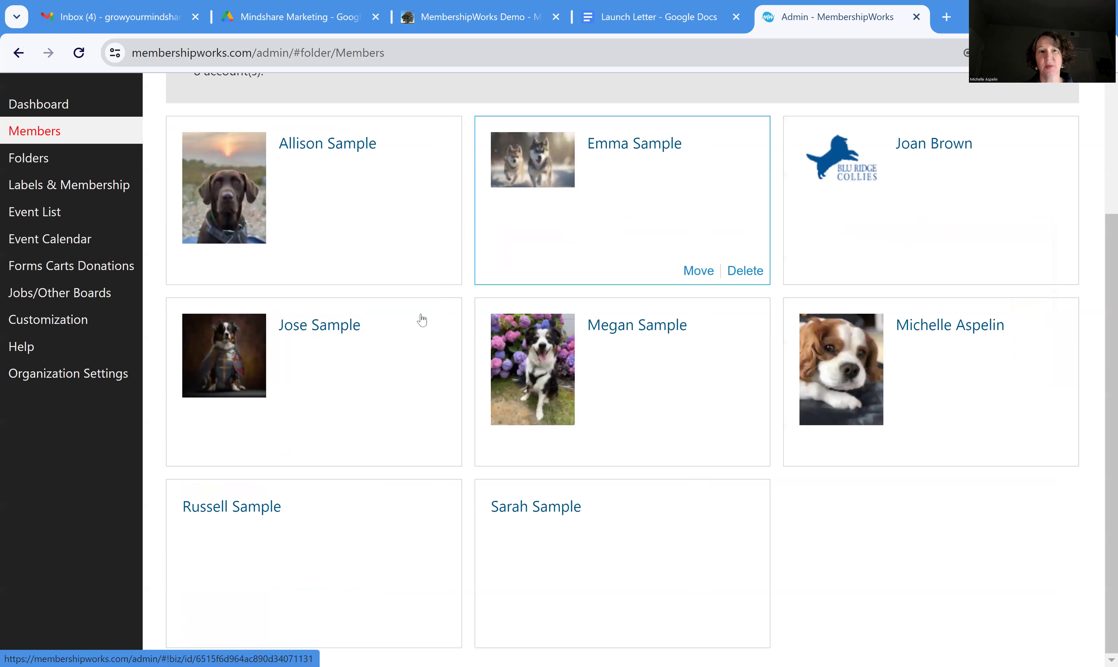
scroll(422, 319, "up", 3)
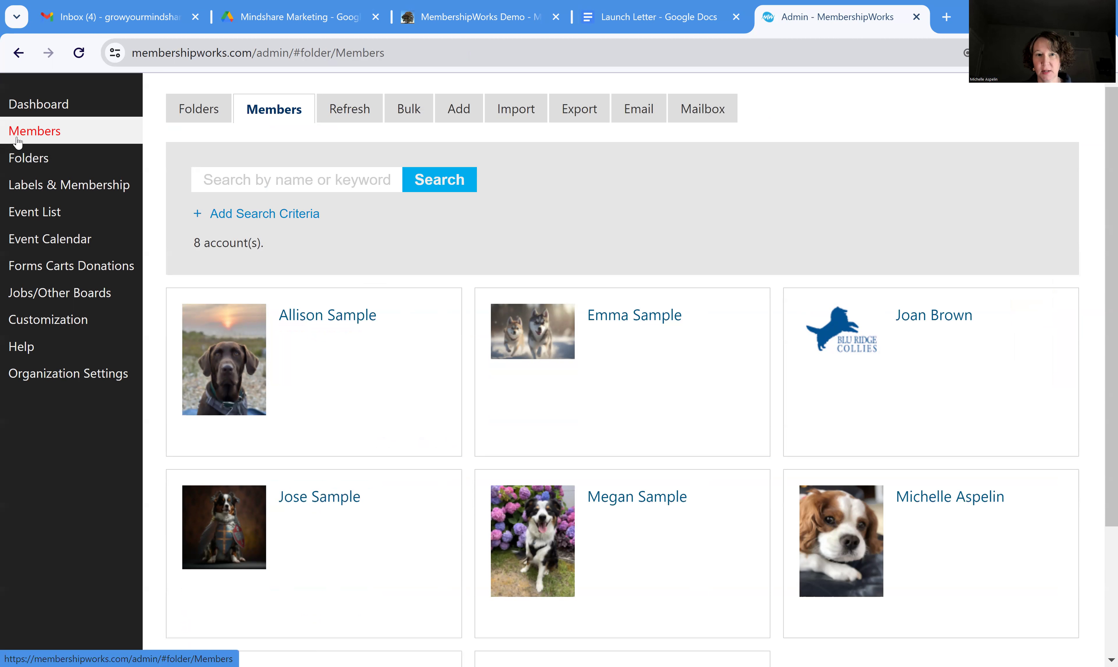
Filter the members by the E-Ballot label and start an email to the matching accounts
left_click(278, 214)
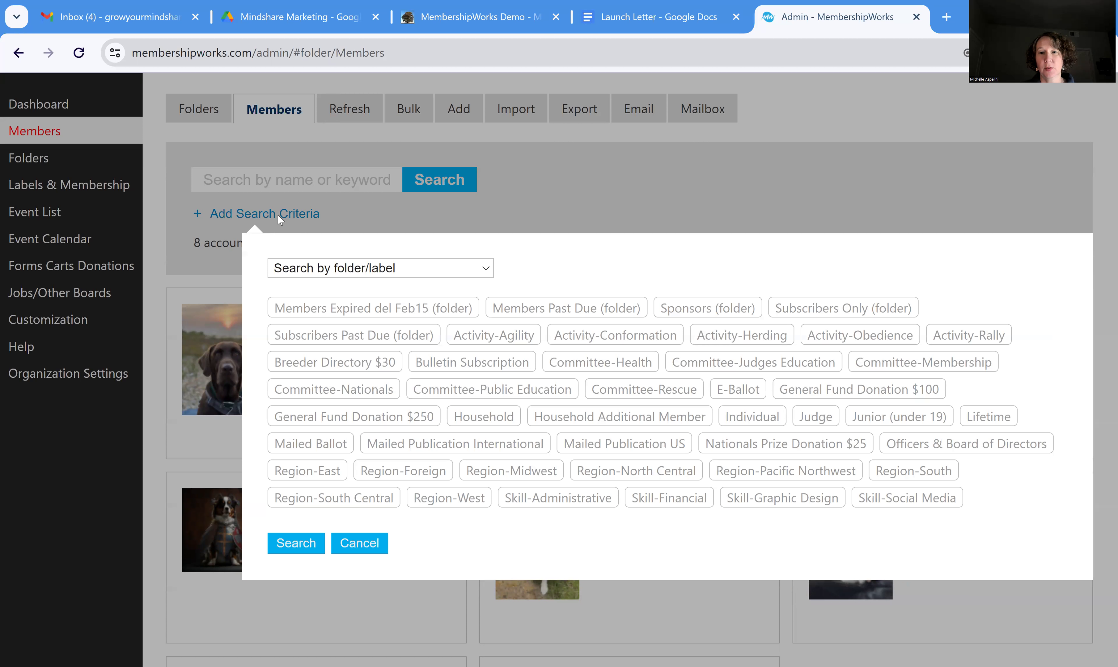
left_click(744, 394)
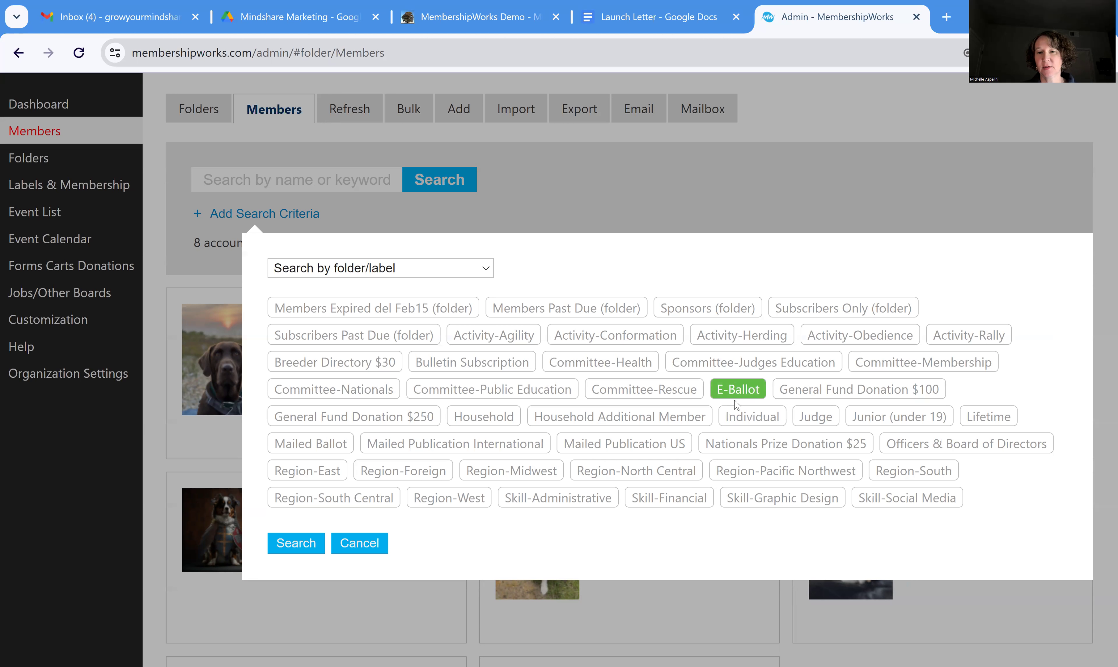
left_click(299, 544)
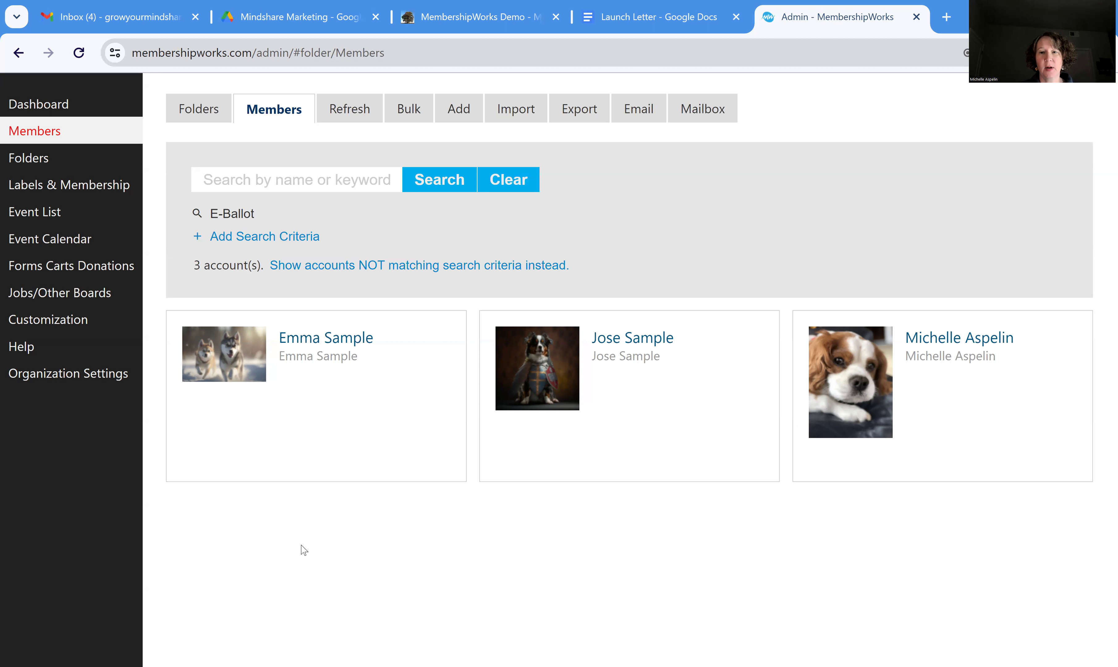
left_click(645, 117)
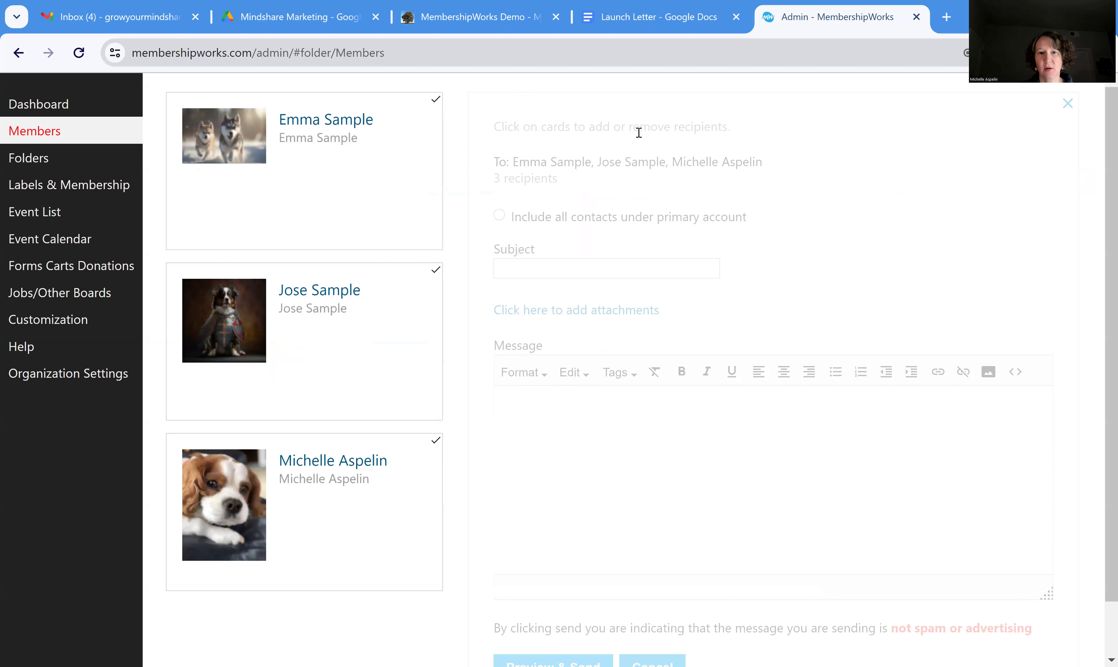
Try including all contacts under the primary account as recipients, and switch the option off again
left_click(502, 218)
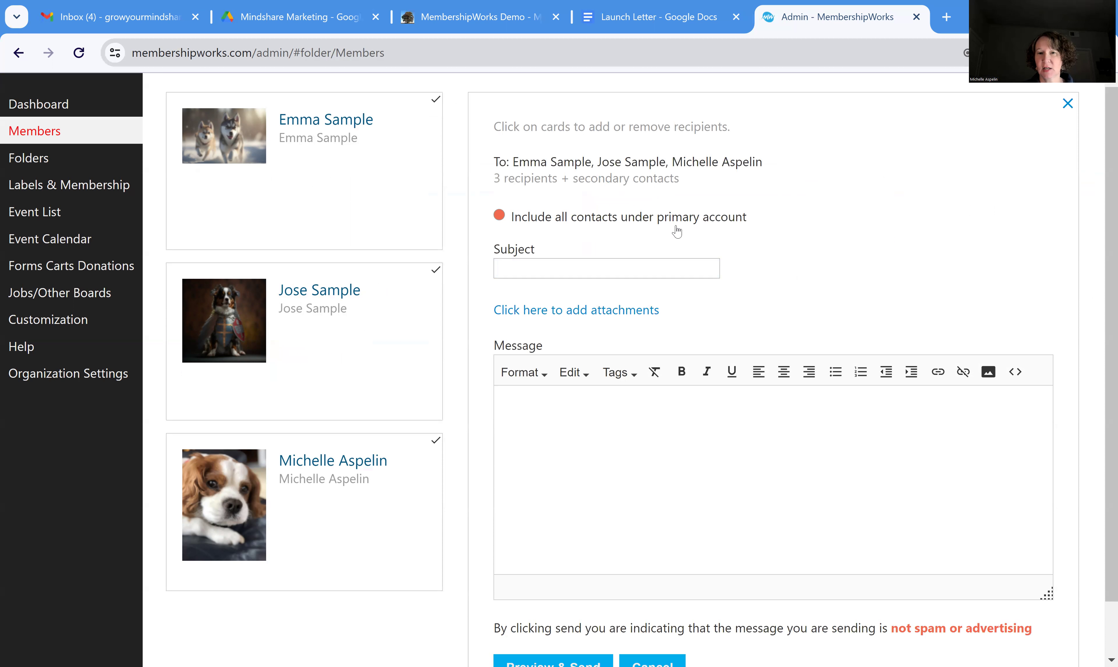
left_click(500, 217)
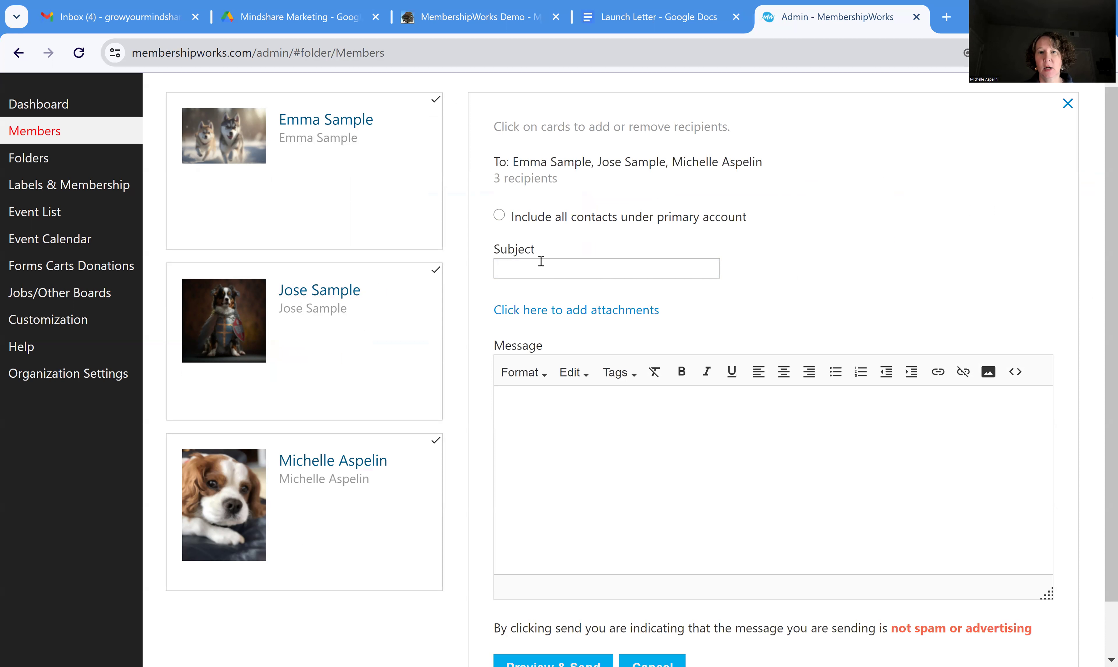
left_click(540, 267)
left_click(603, 434)
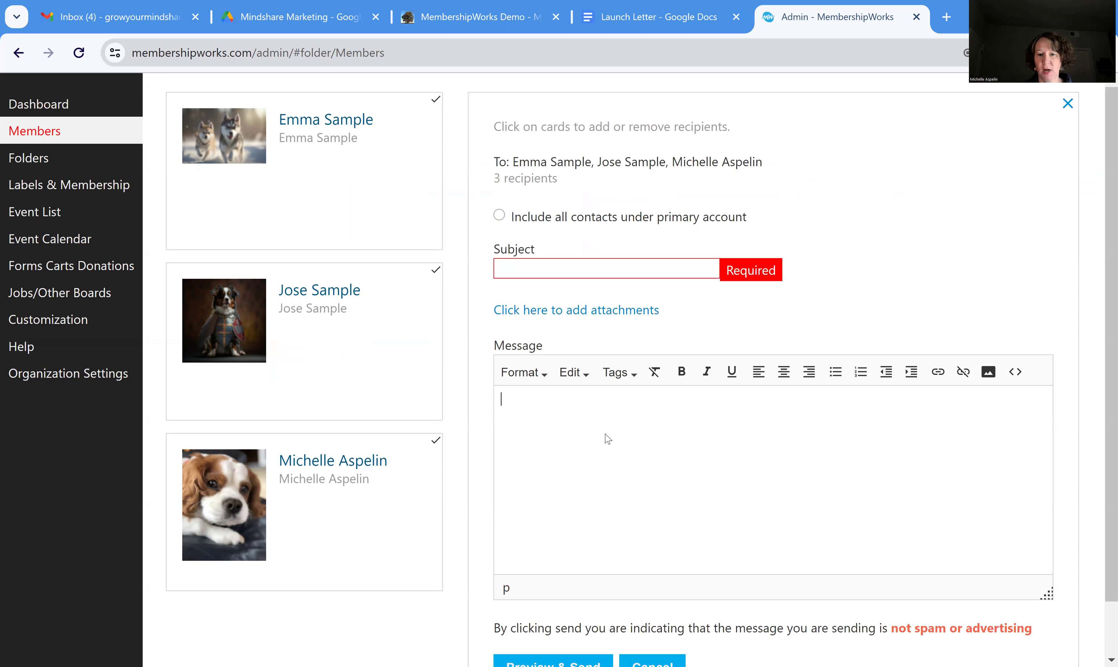
Remove the members with the two-huskies and caped-dog photos from the recipients, keeping only the account with the spaniel photo
scroll(603, 449, "down", 1)
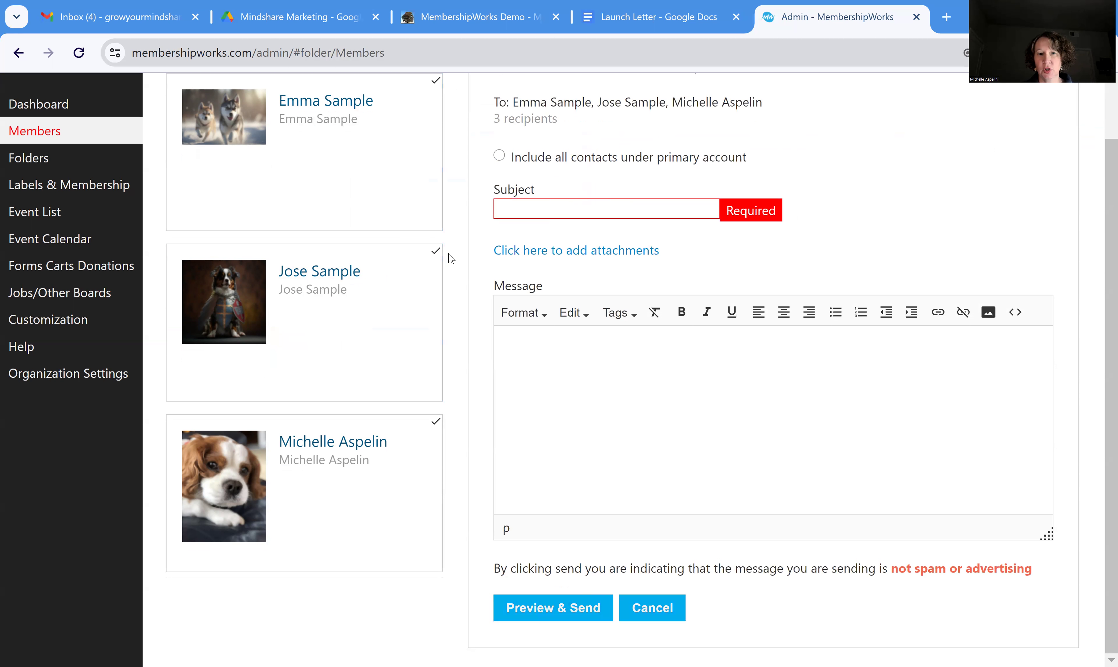
left_click(437, 248)
left_click(436, 81)
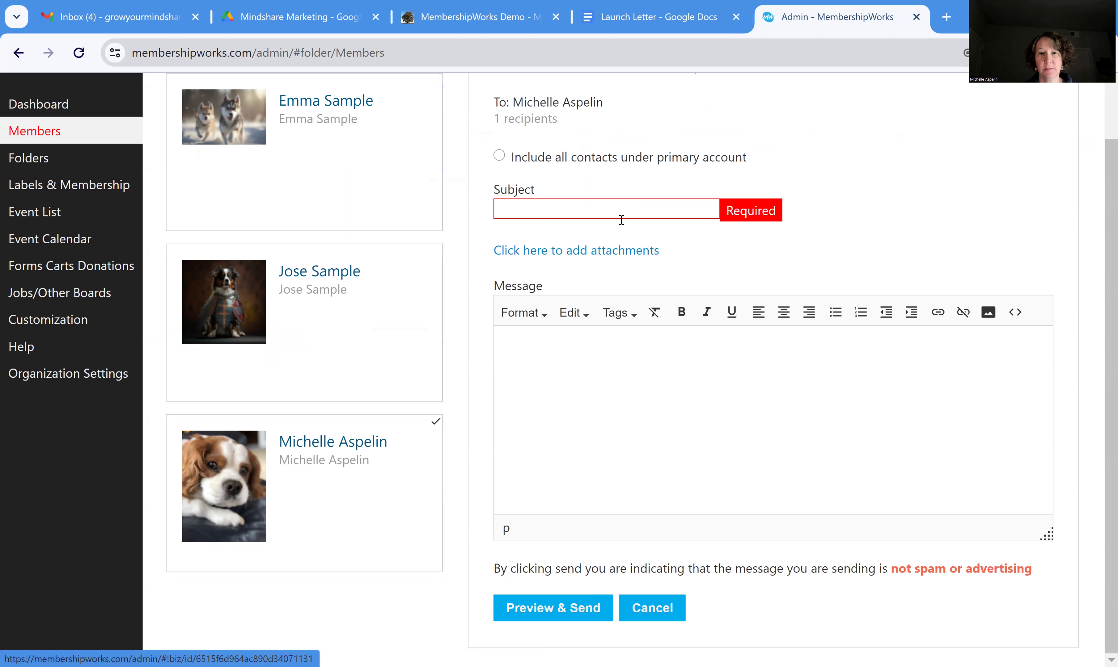
Enter "Ballot Information for XX Club" as the email subject
left_click(603, 203)
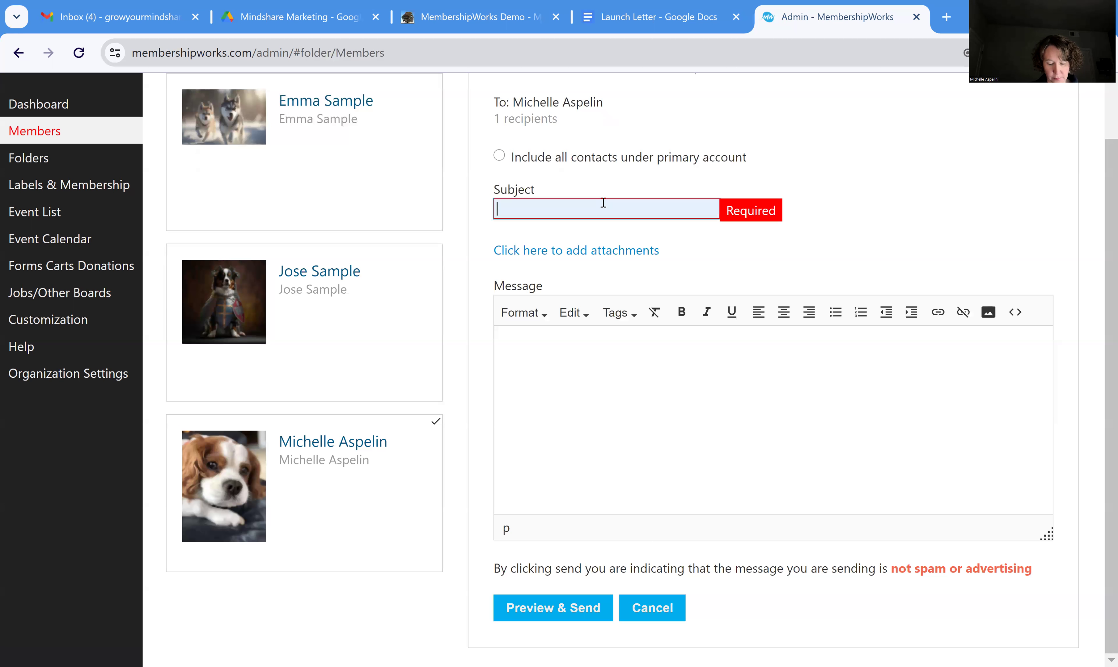
type("Ballo")
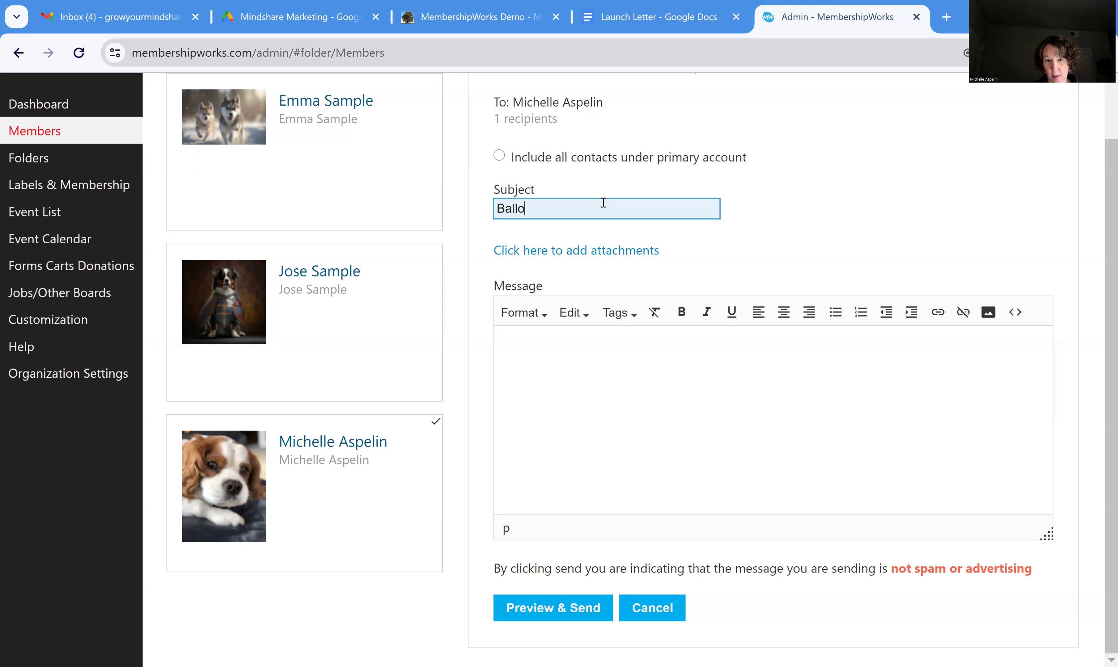
type("t Information")
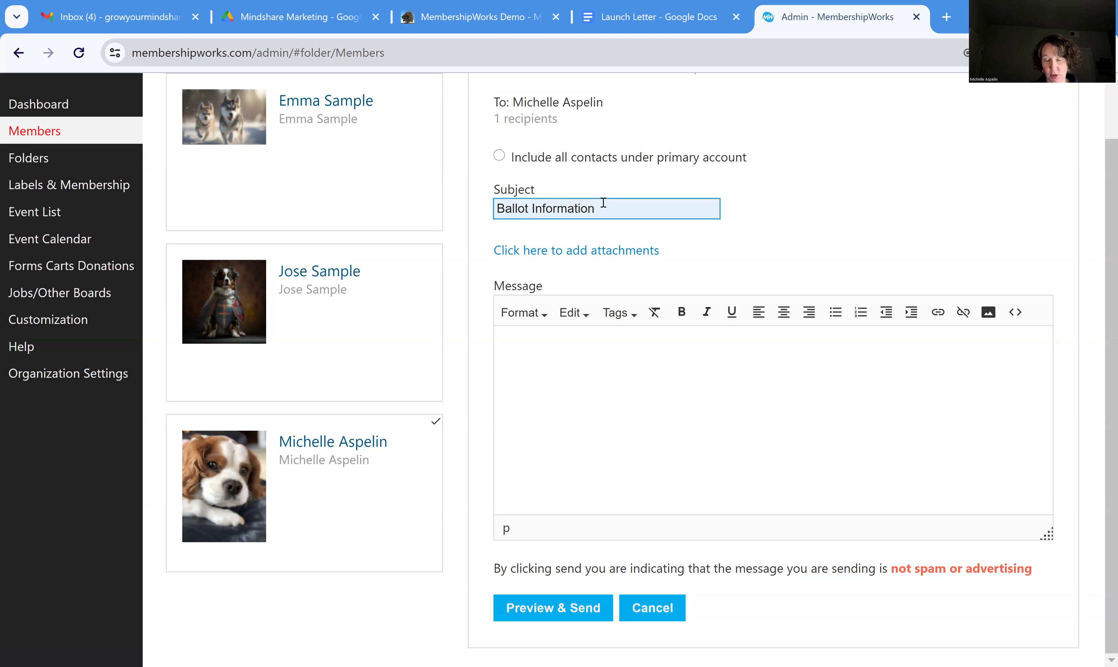
type(" for XX Club")
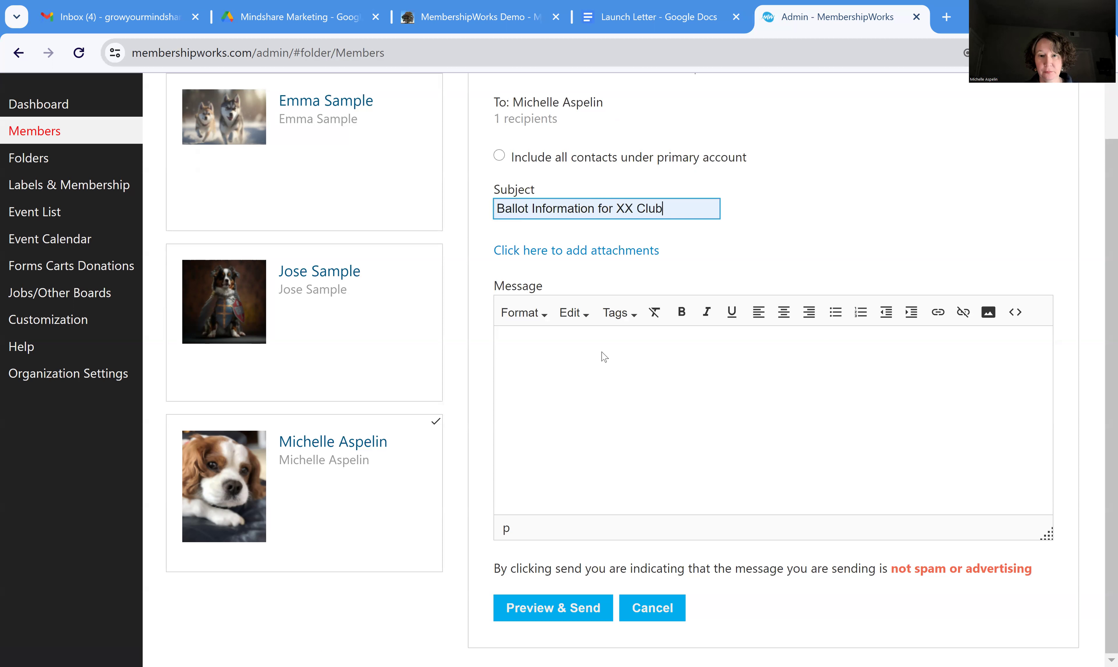
Enter "Check your email..." as the message, preview the ballot email and send it
left_click(605, 357)
type("C")
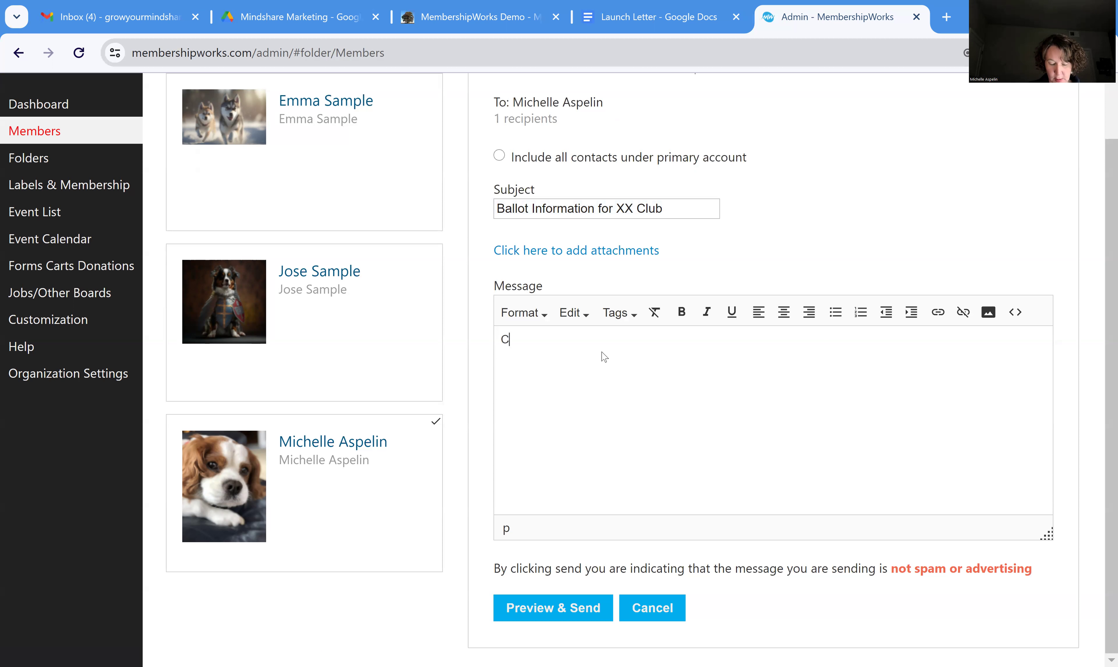
type("heck your email...")
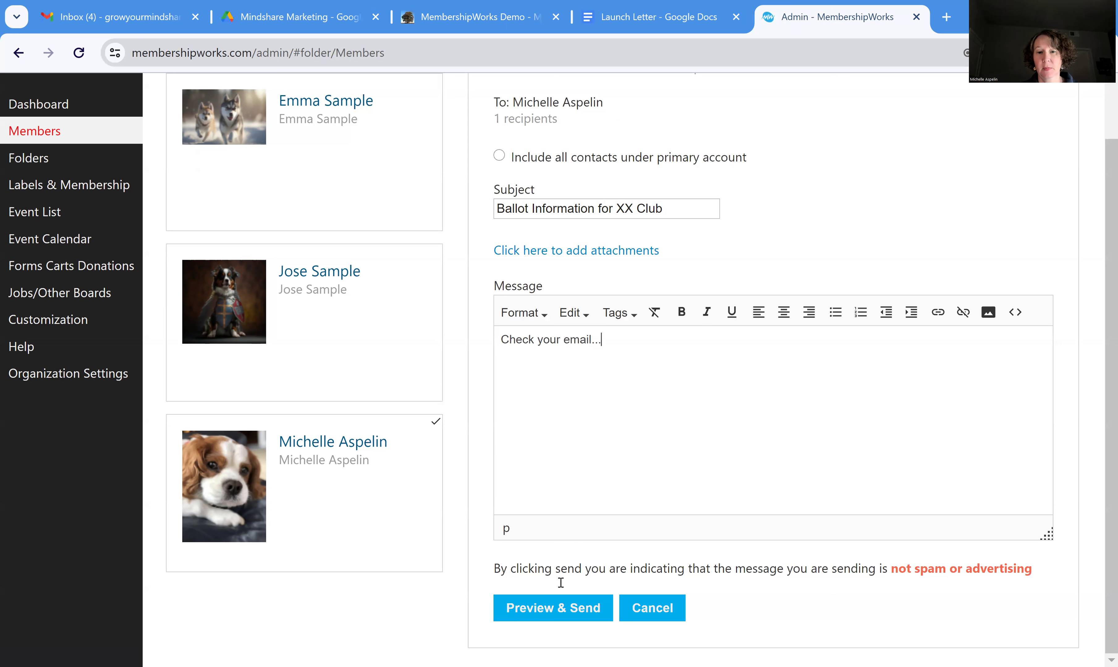
left_click(564, 608)
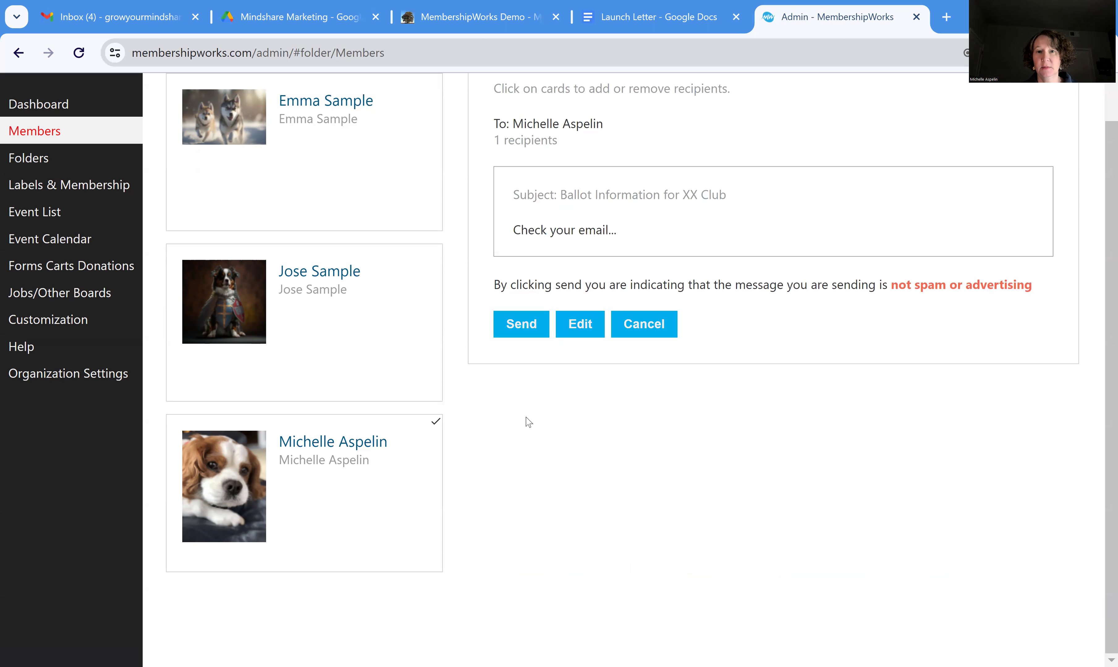
left_click(529, 322)
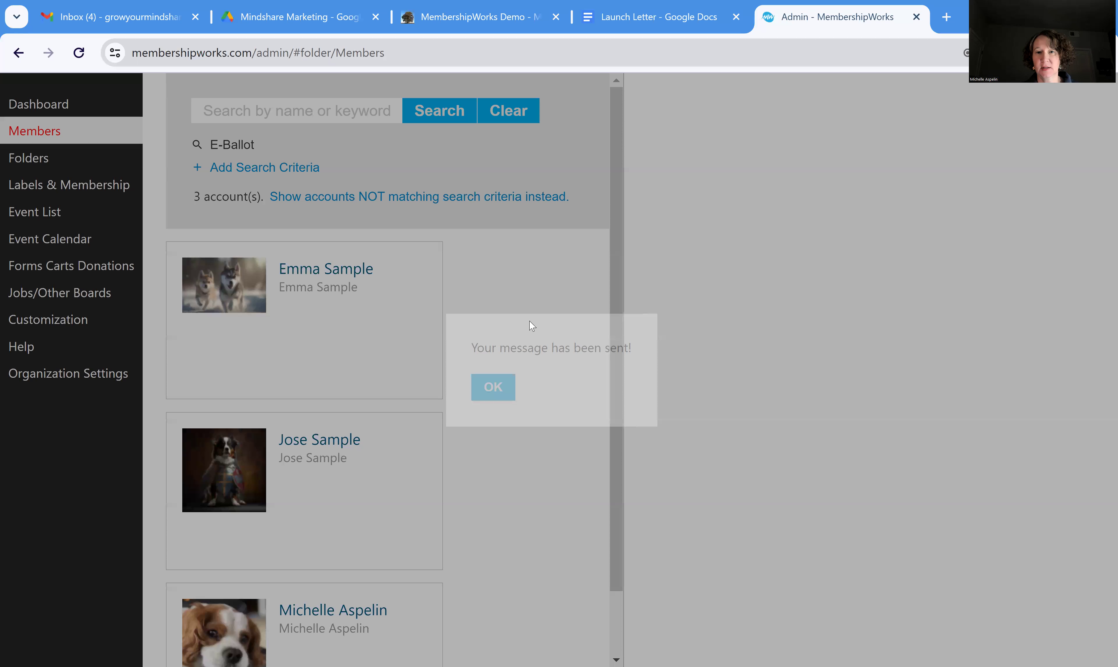
left_click(499, 388)
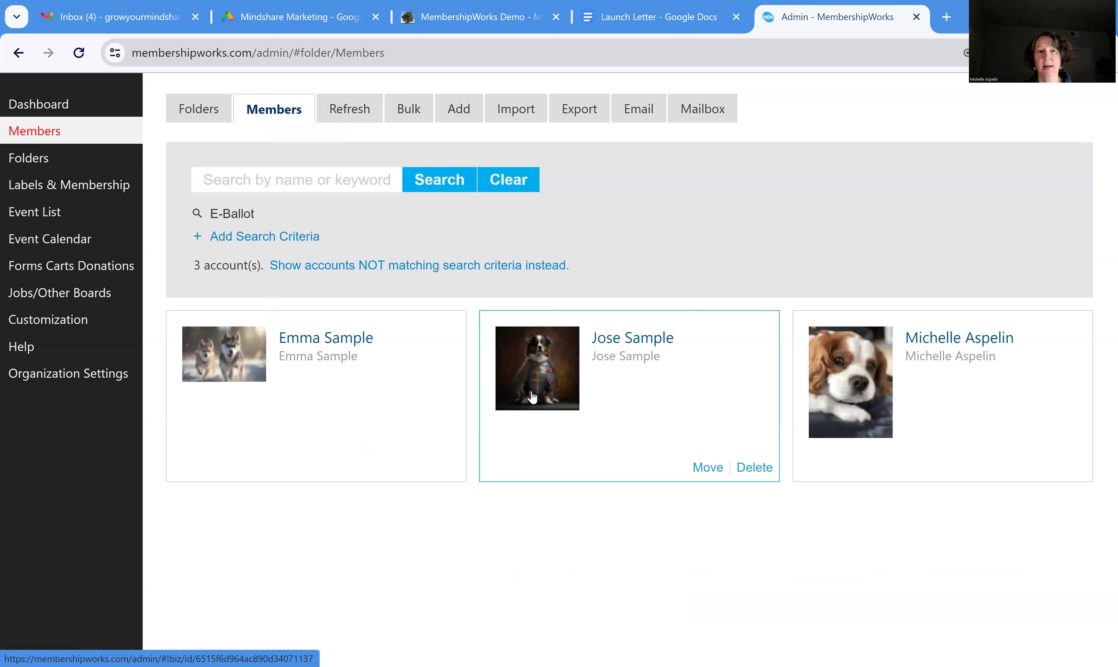
Clear the E-Ballot search filter and open the member account with the spaniel photo
left_click(200, 180)
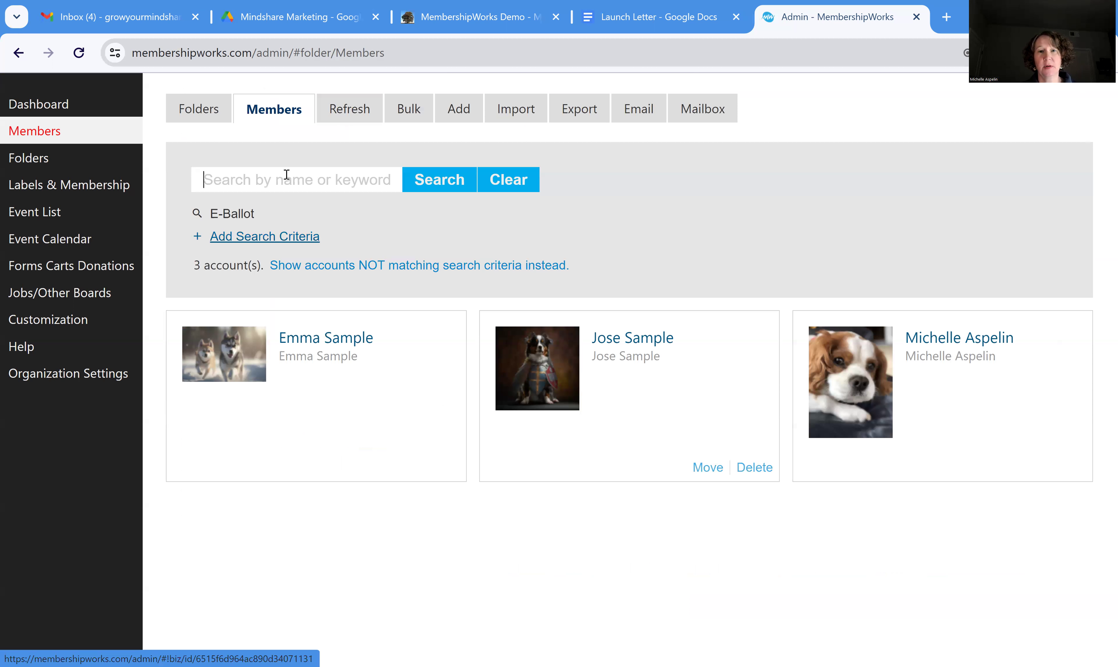
left_click(520, 178)
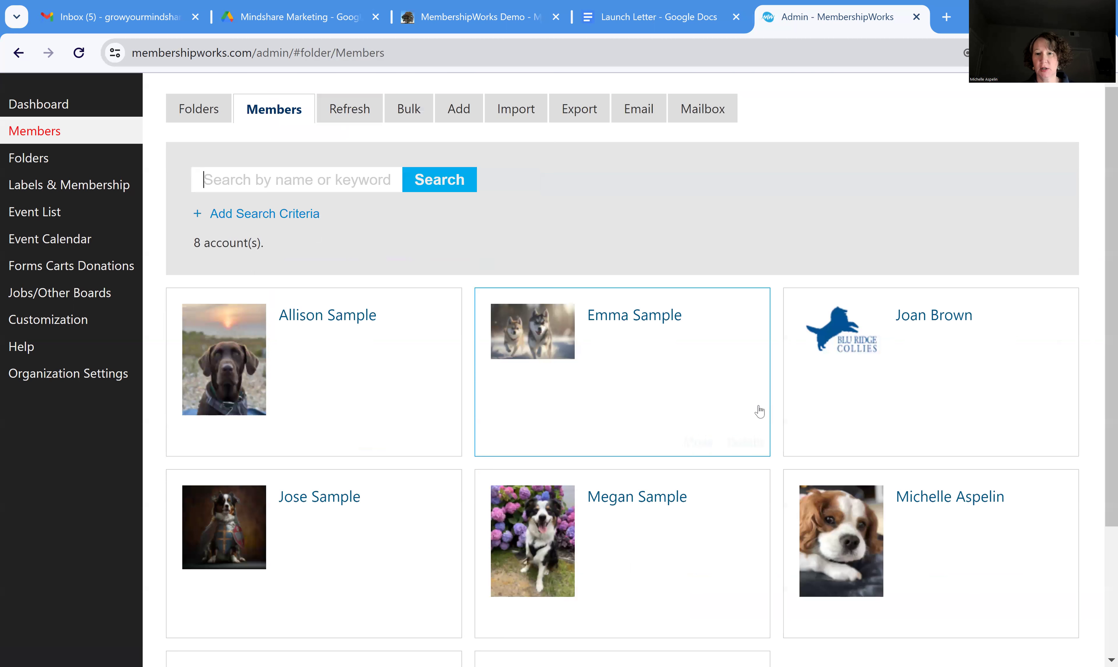
scroll(759, 411, "down", 2)
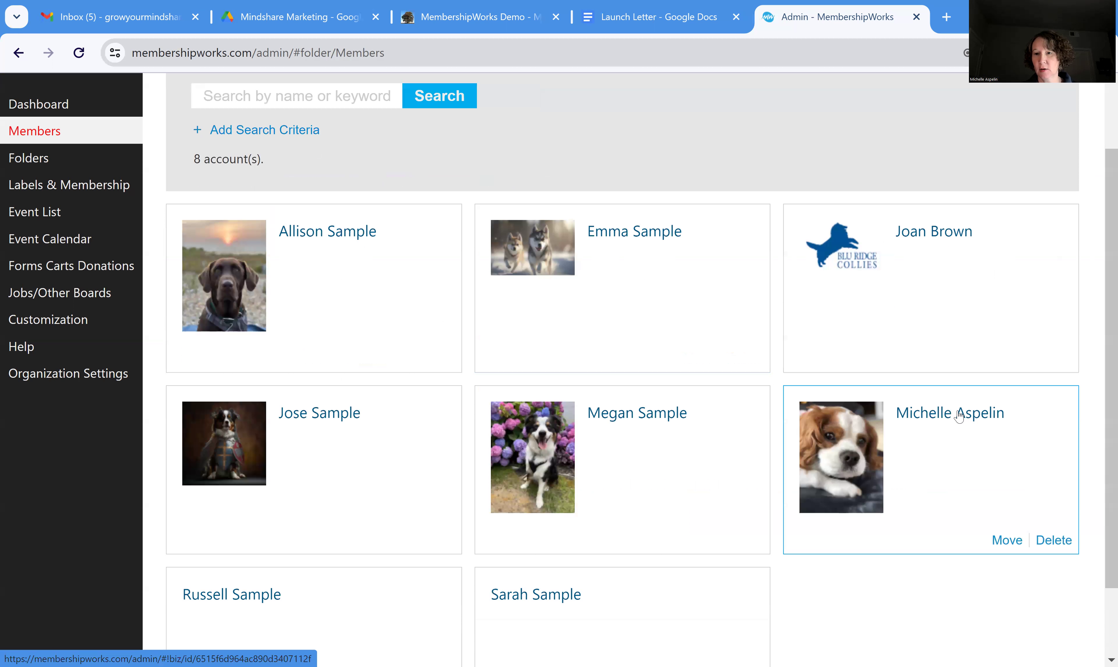
left_click(958, 415)
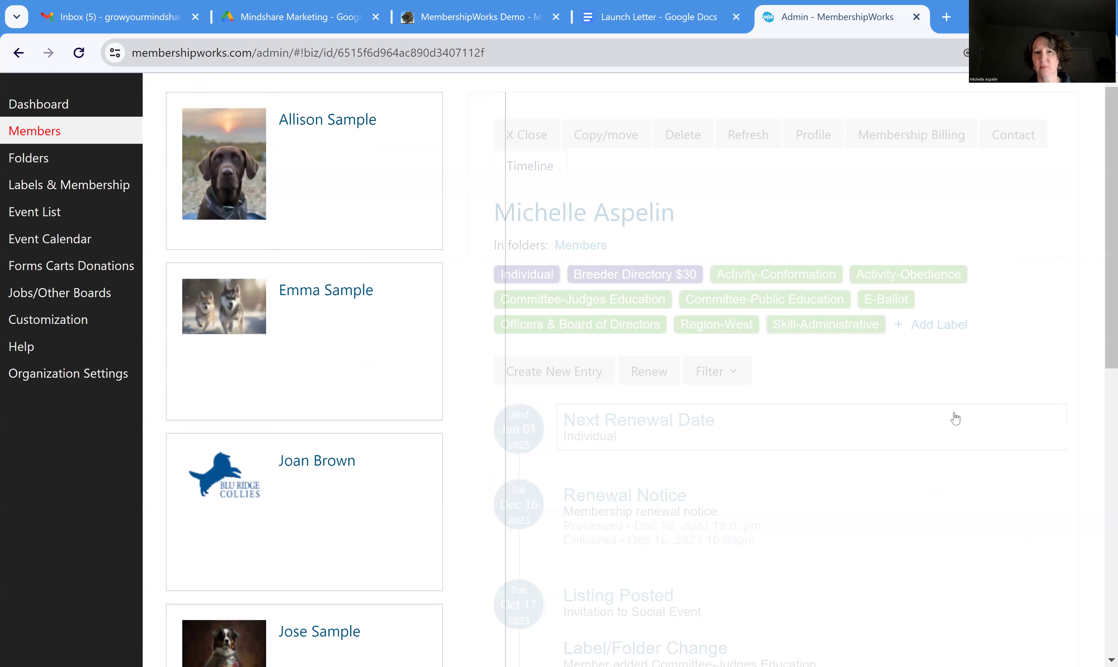
Examine the member's contact details and the email entries in the account timeline, and close the account
left_click(1030, 137)
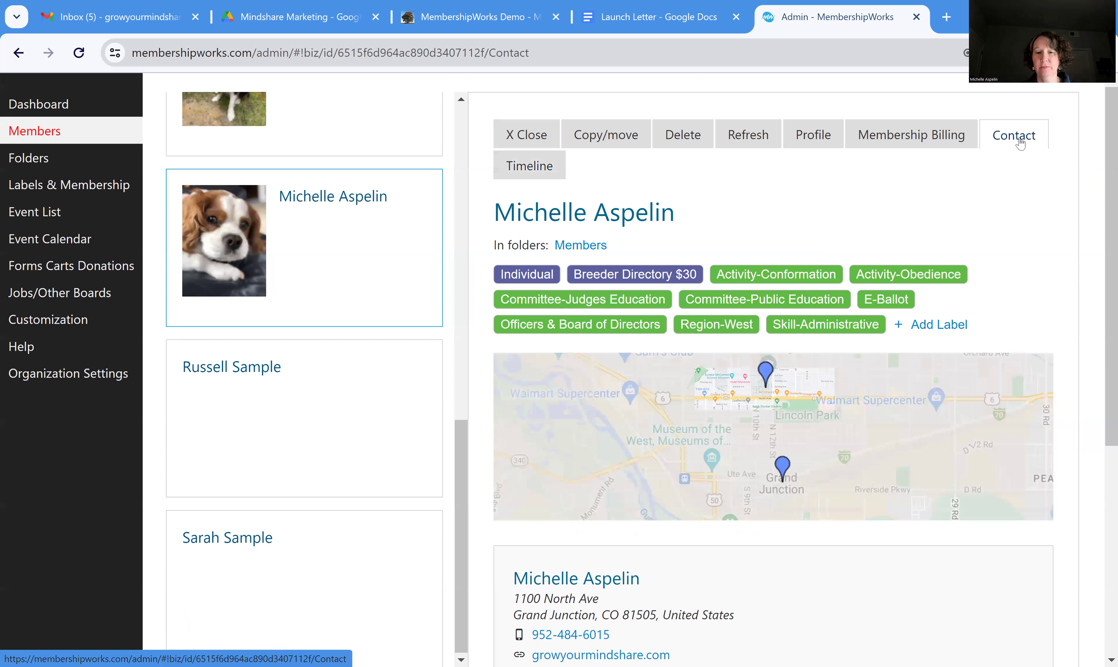
scroll(736, 465, "down", 5)
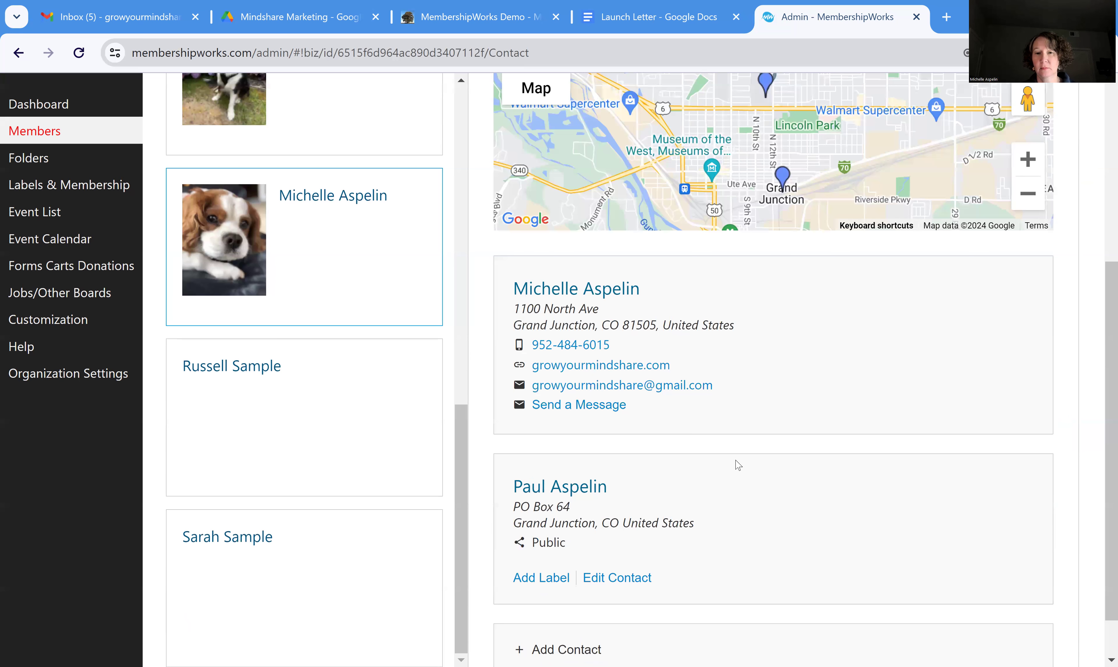
scroll(736, 458, "down", 1)
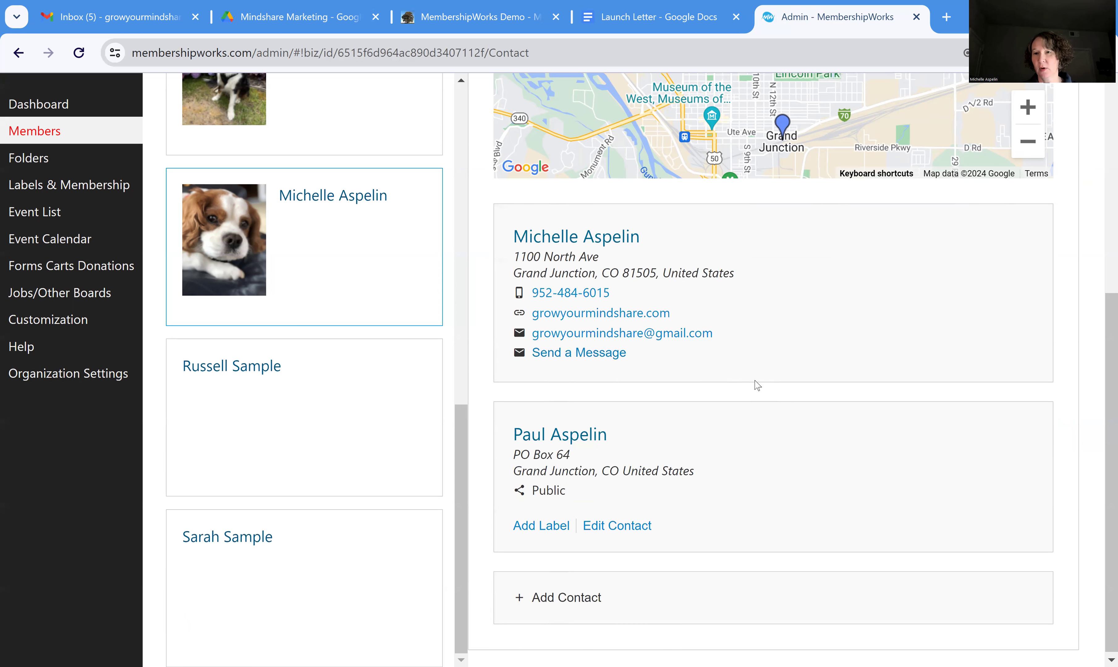
scroll(754, 384, "up", 6)
left_click(530, 157)
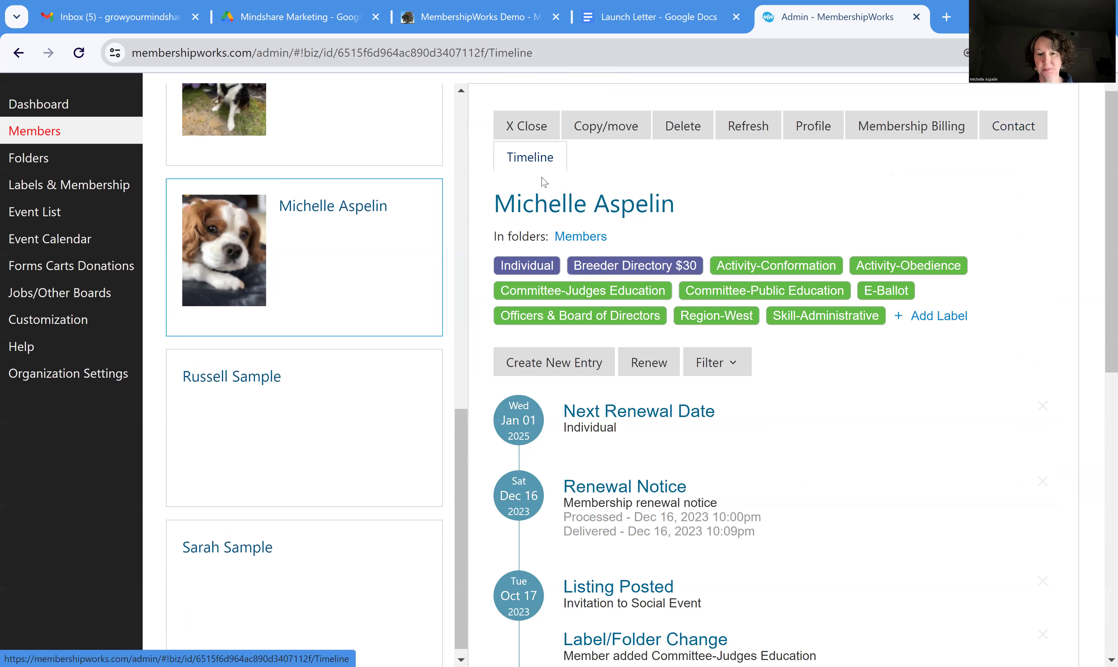
left_click(716, 363)
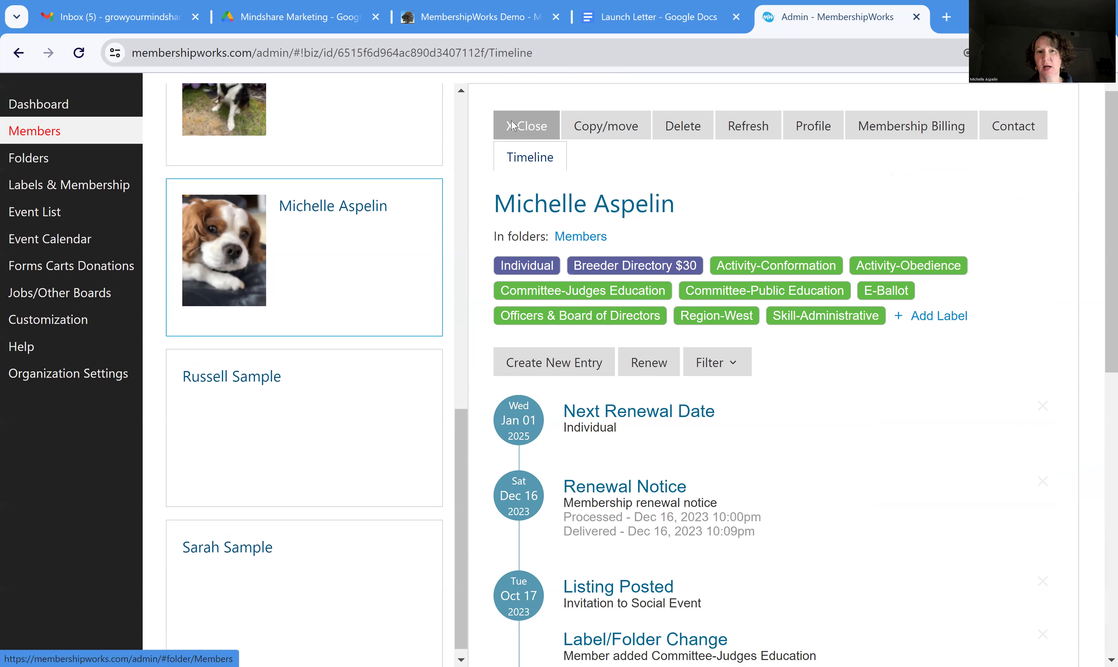
left_click(511, 126)
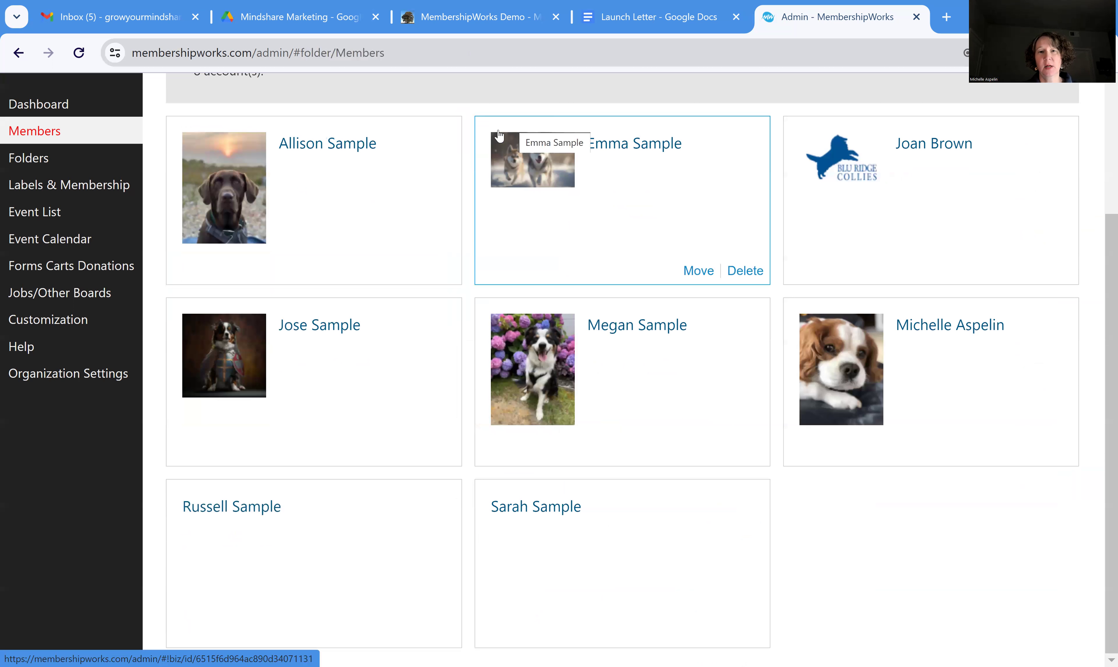
Review the current membership statistics on the dashboard and open the list of past-due accounts
left_click(39, 104)
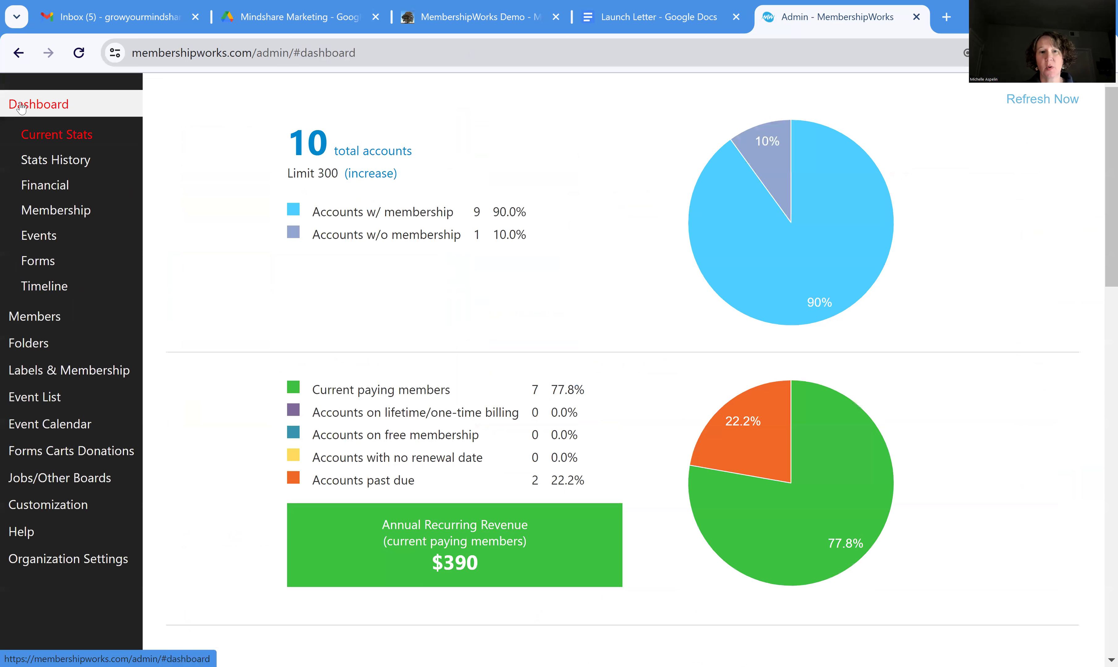
scroll(594, 416, "down", 8)
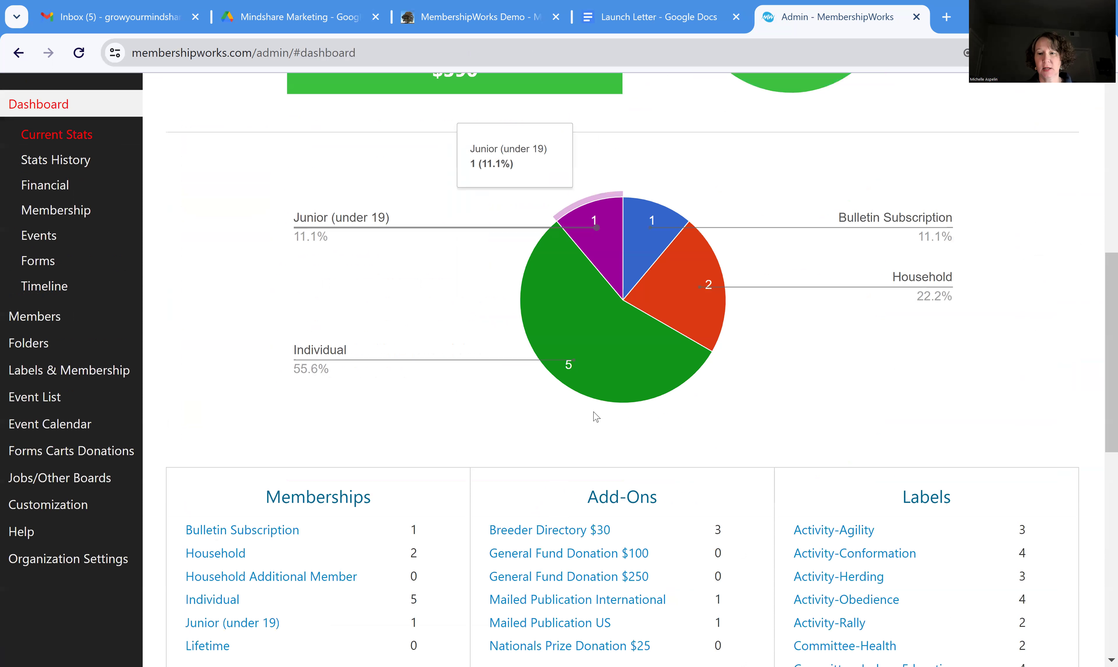
scroll(596, 416, "down", 3)
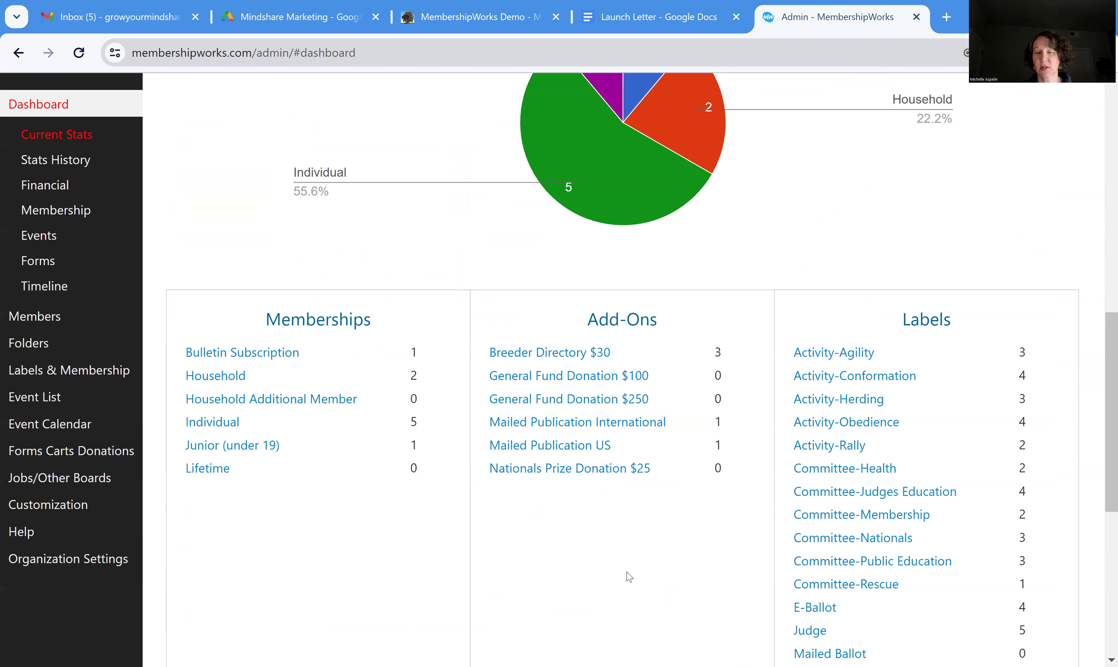
scroll(630, 582, "up", 5)
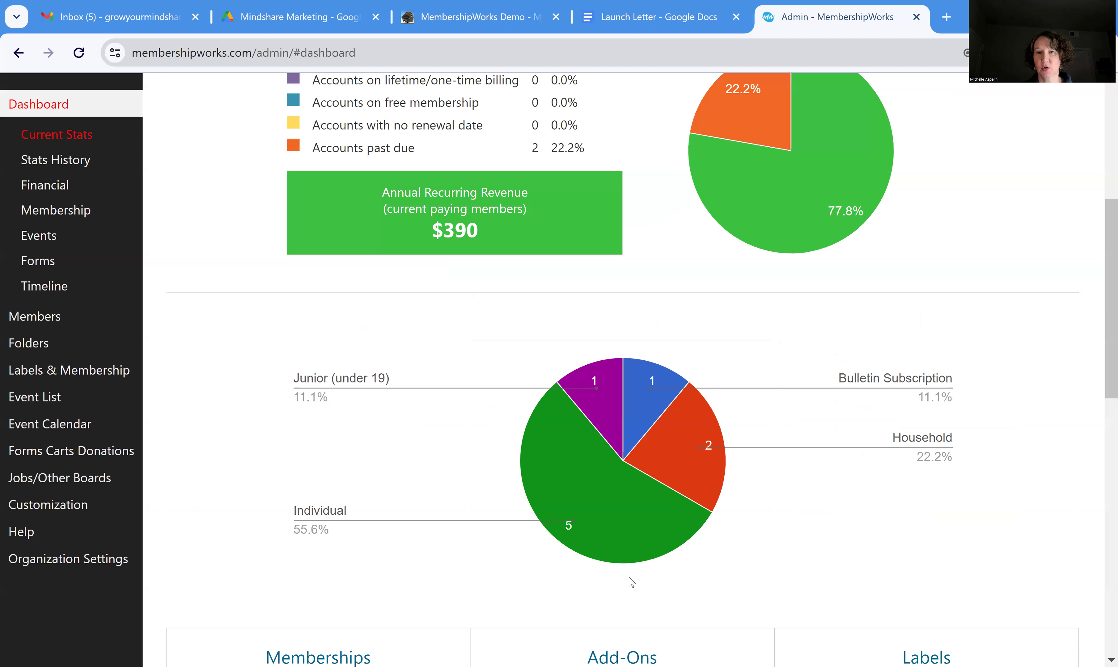
scroll(568, 480, "up", 3)
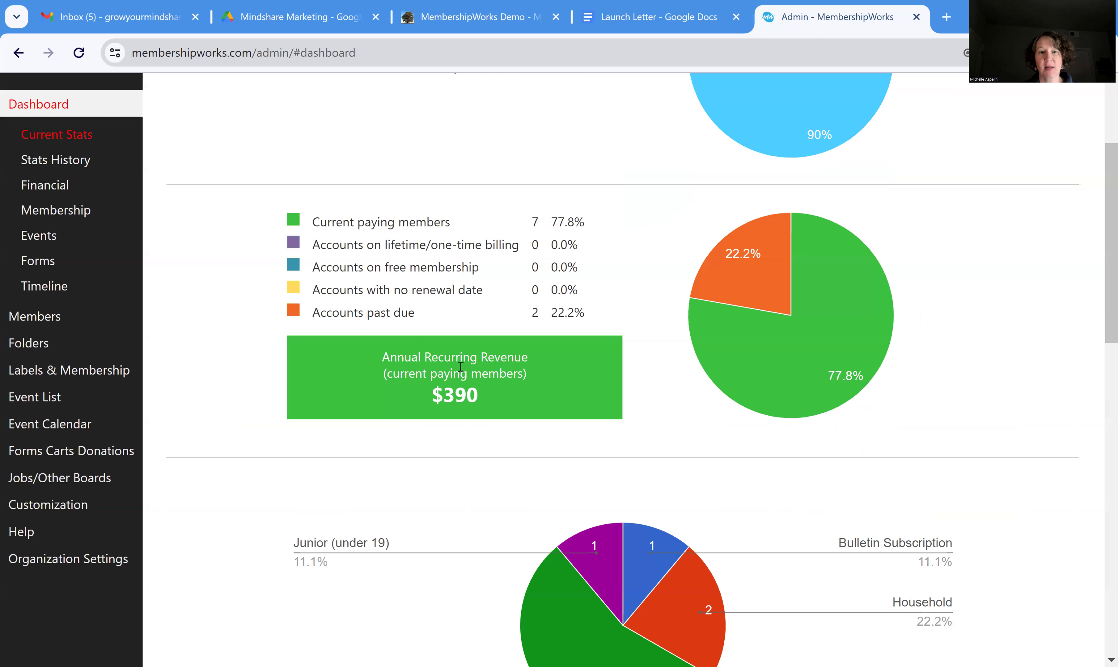
left_click(382, 316)
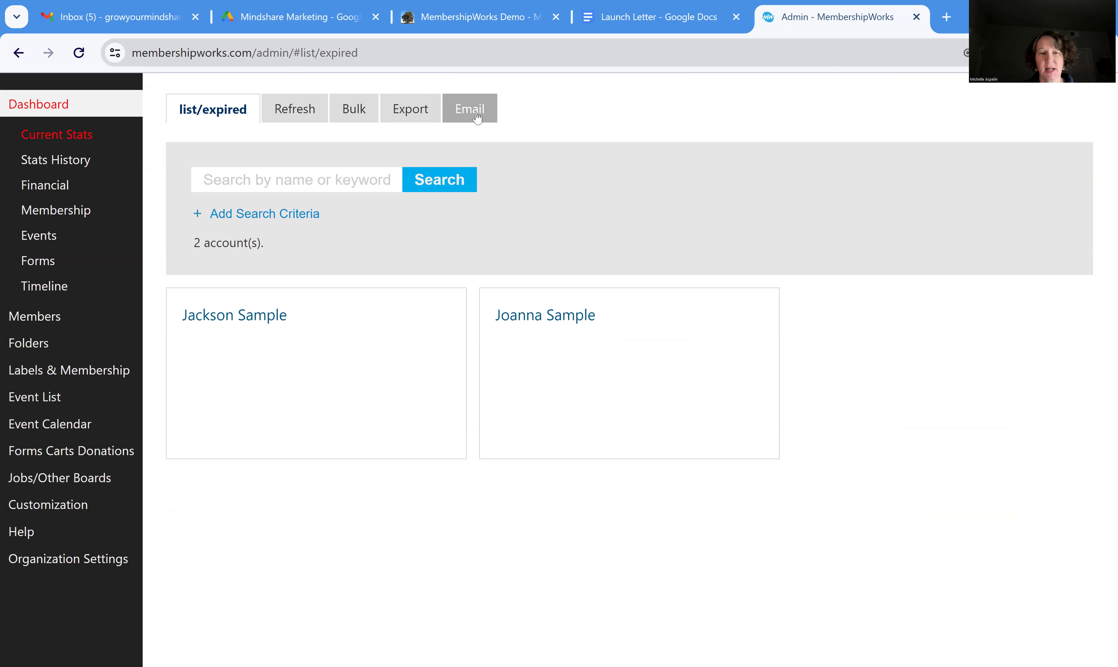
Open the organization settings
left_click(104, 560)
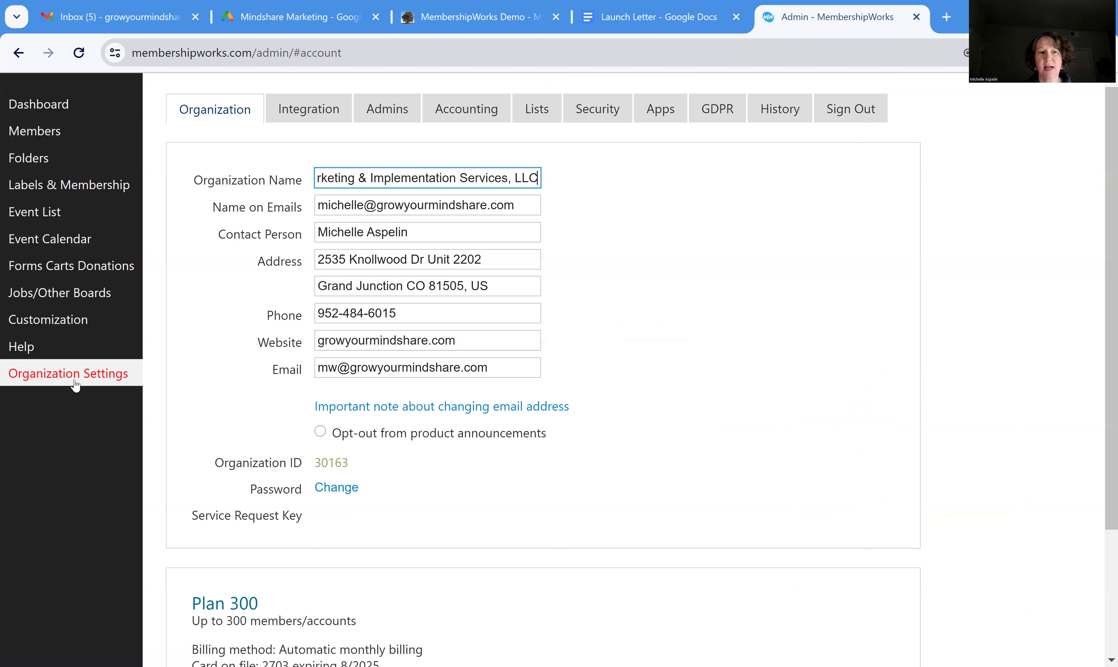